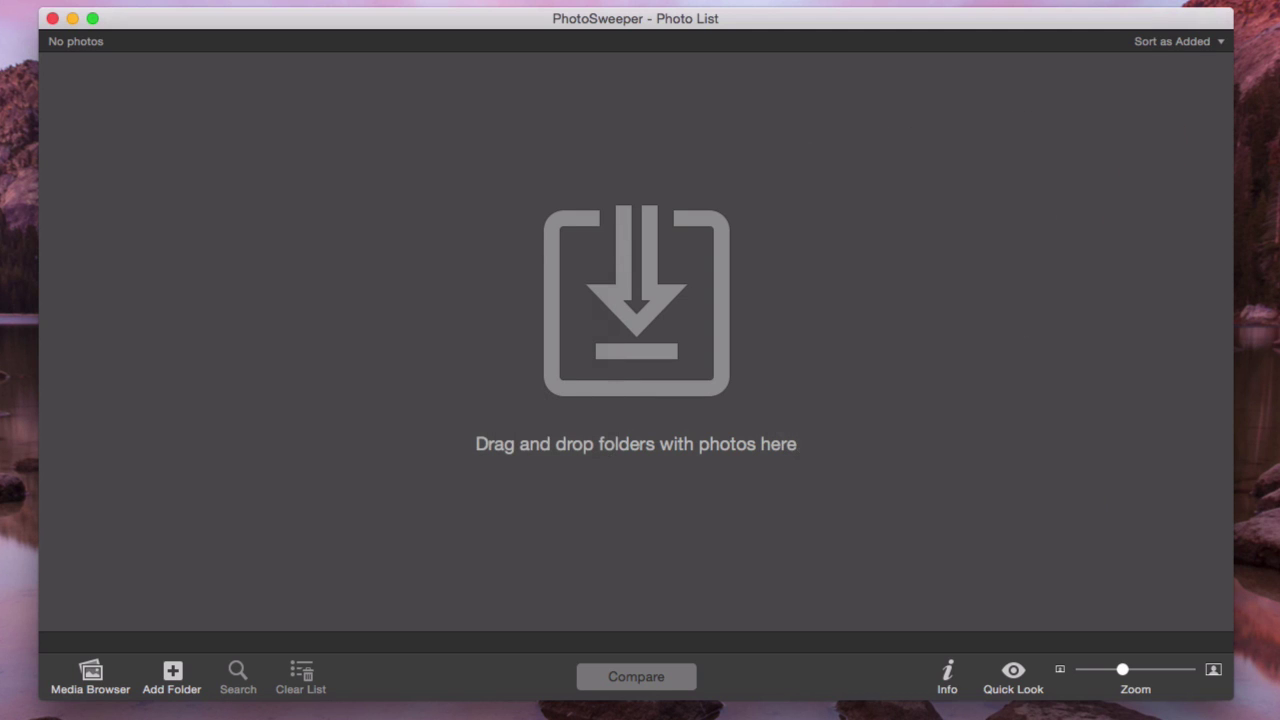
# - Add the Turkey 2008 folder from MyPhotos and compare its photos for Similar Photos with the preset settings
pyautogui.click(172, 676)
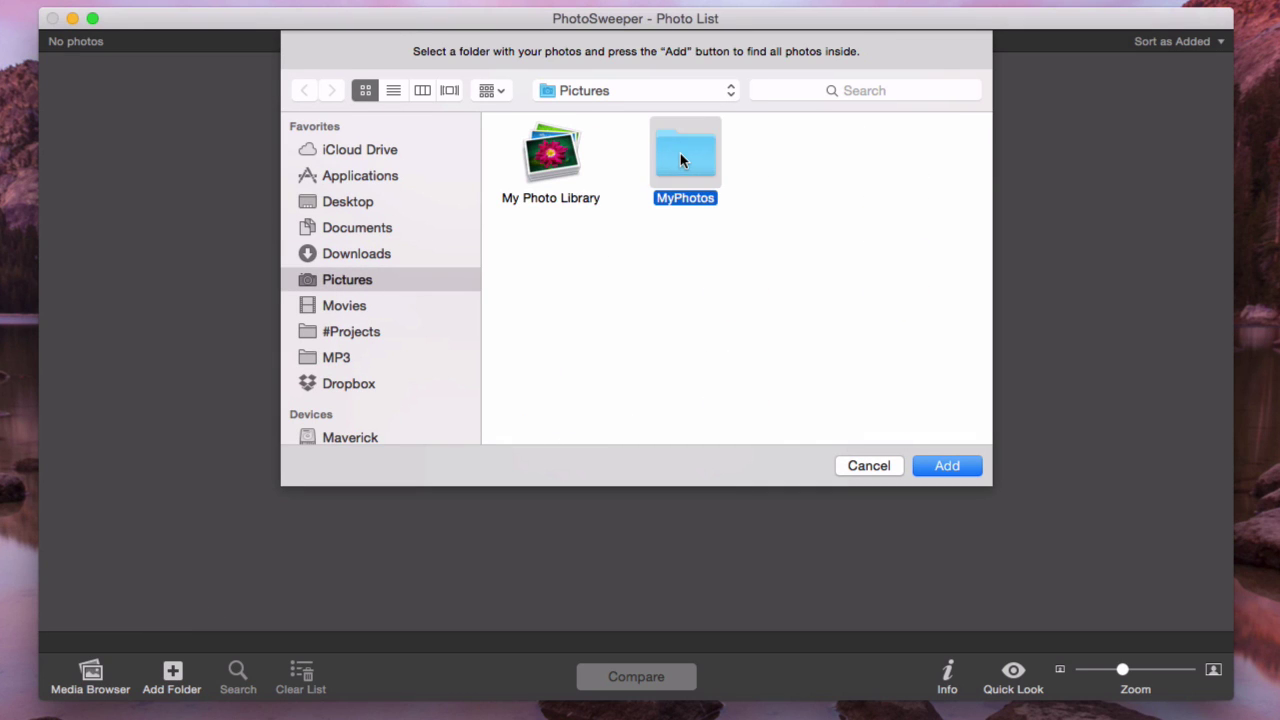
pyautogui.doubleClick(680, 153)
pyautogui.click(820, 165)
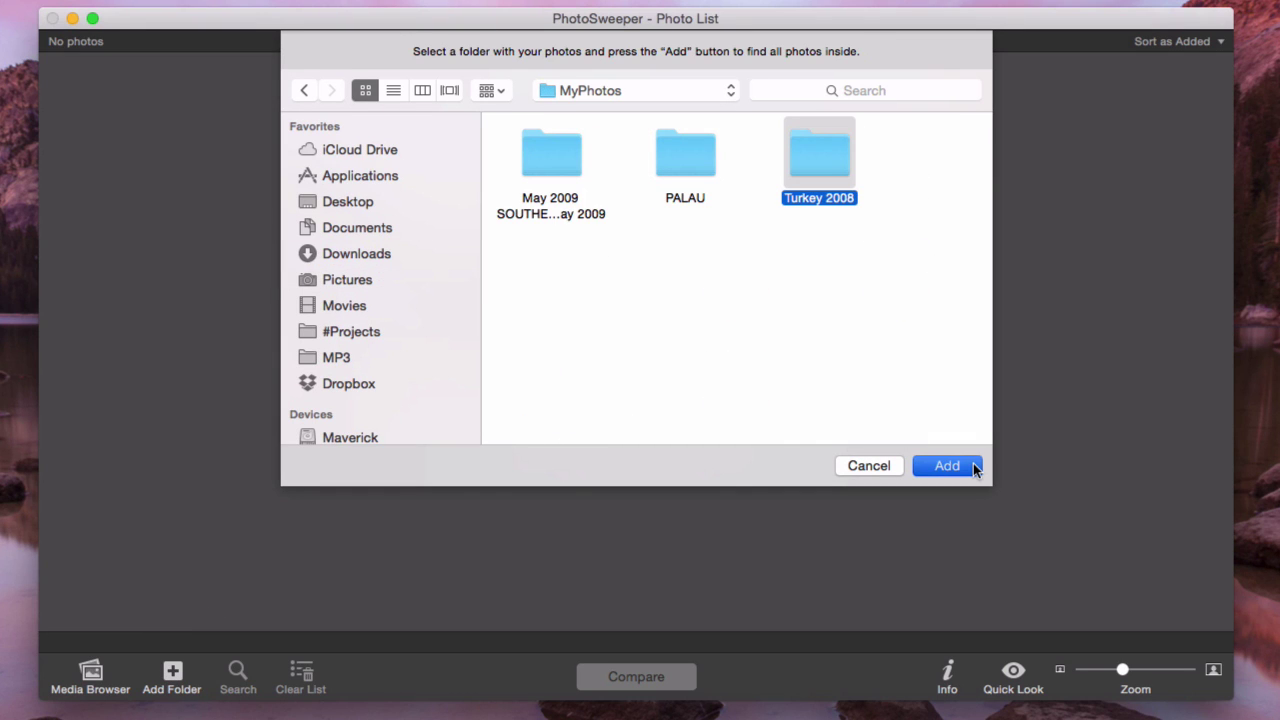
pyautogui.click(970, 465)
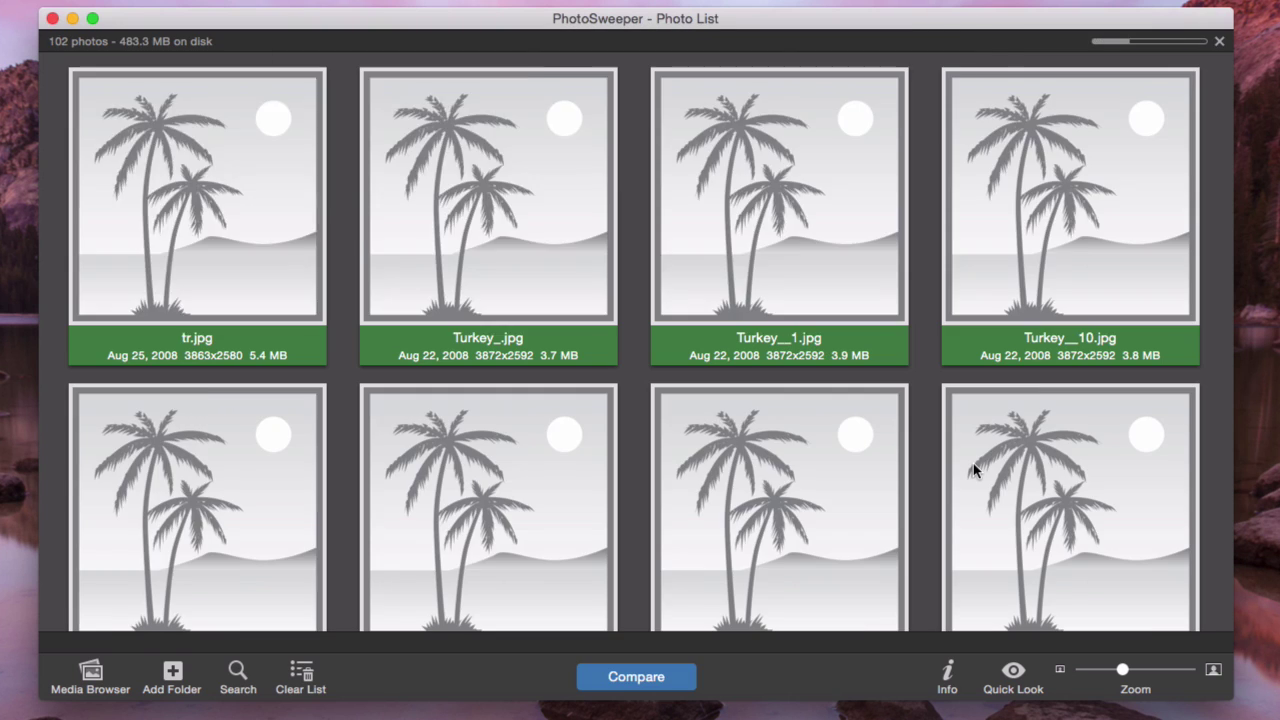
pyautogui.click(622, 678)
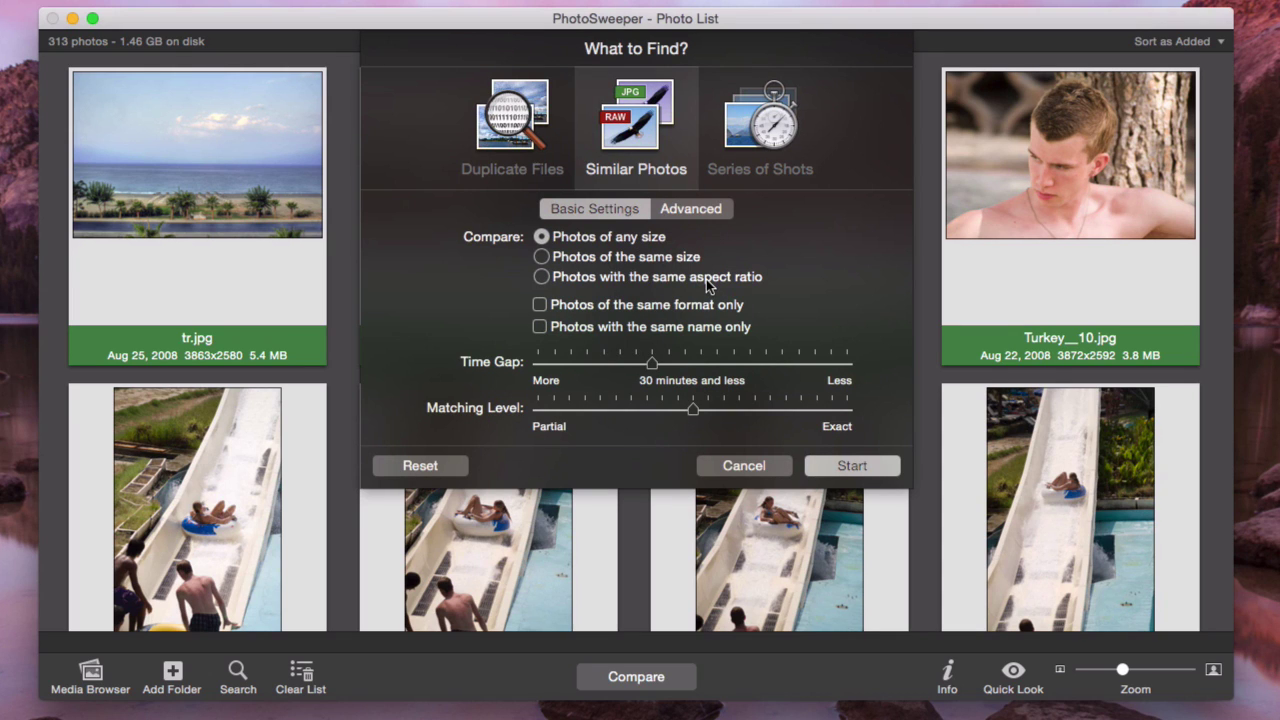
pyautogui.click(857, 468)
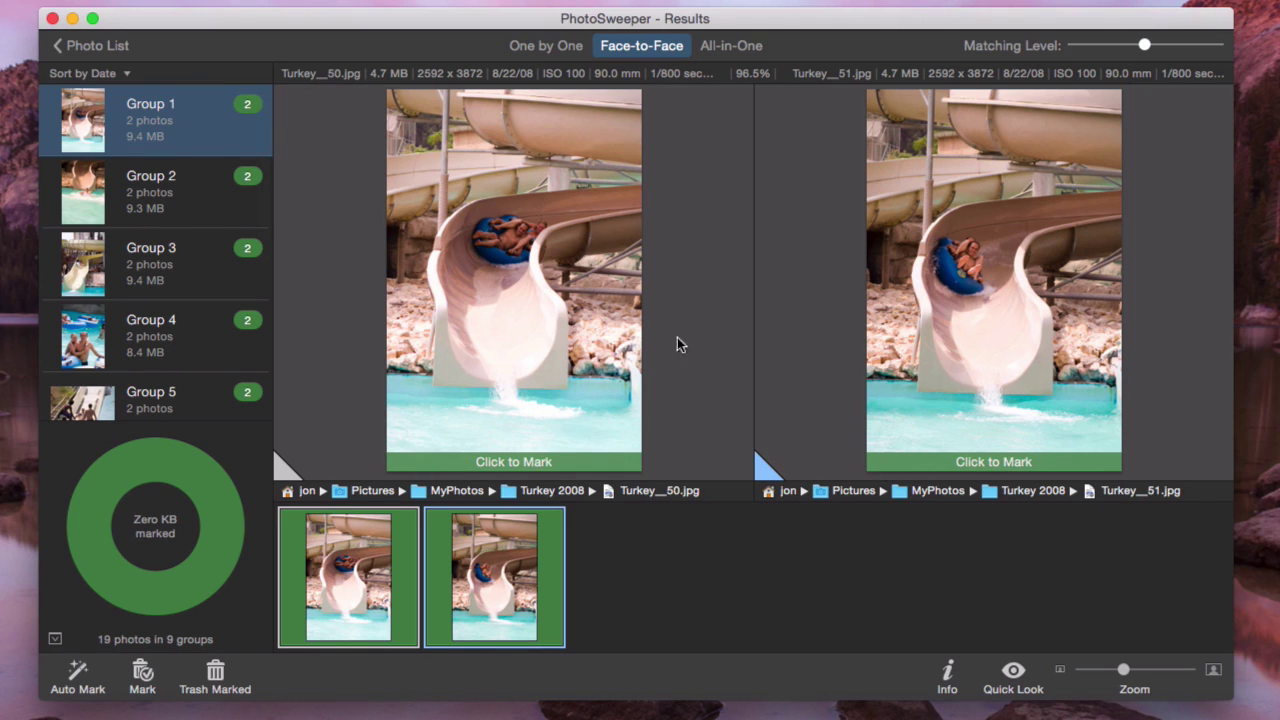
# - Mark Turkey__50.jpg in Group 1, Turkey__62.jpg in Group 2 and Turkey__69.jpg in Group 3 for removal
pyautogui.click(567, 317)
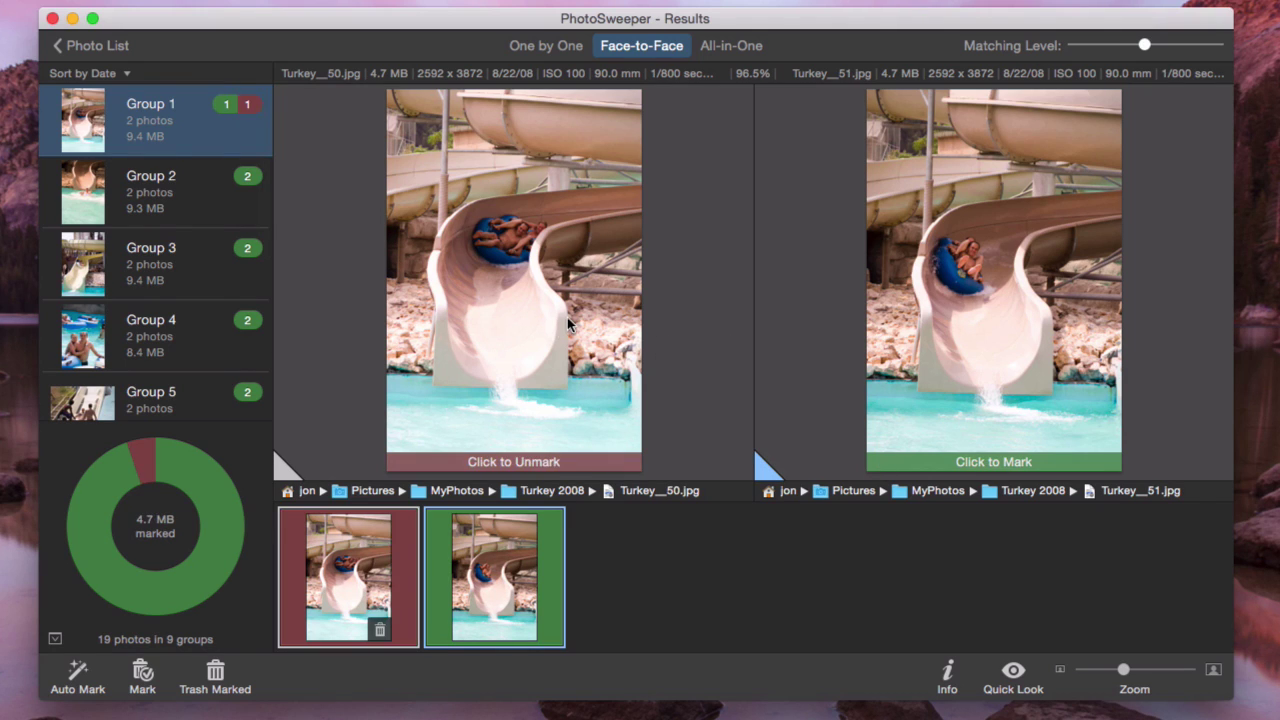
pyautogui.click(176, 206)
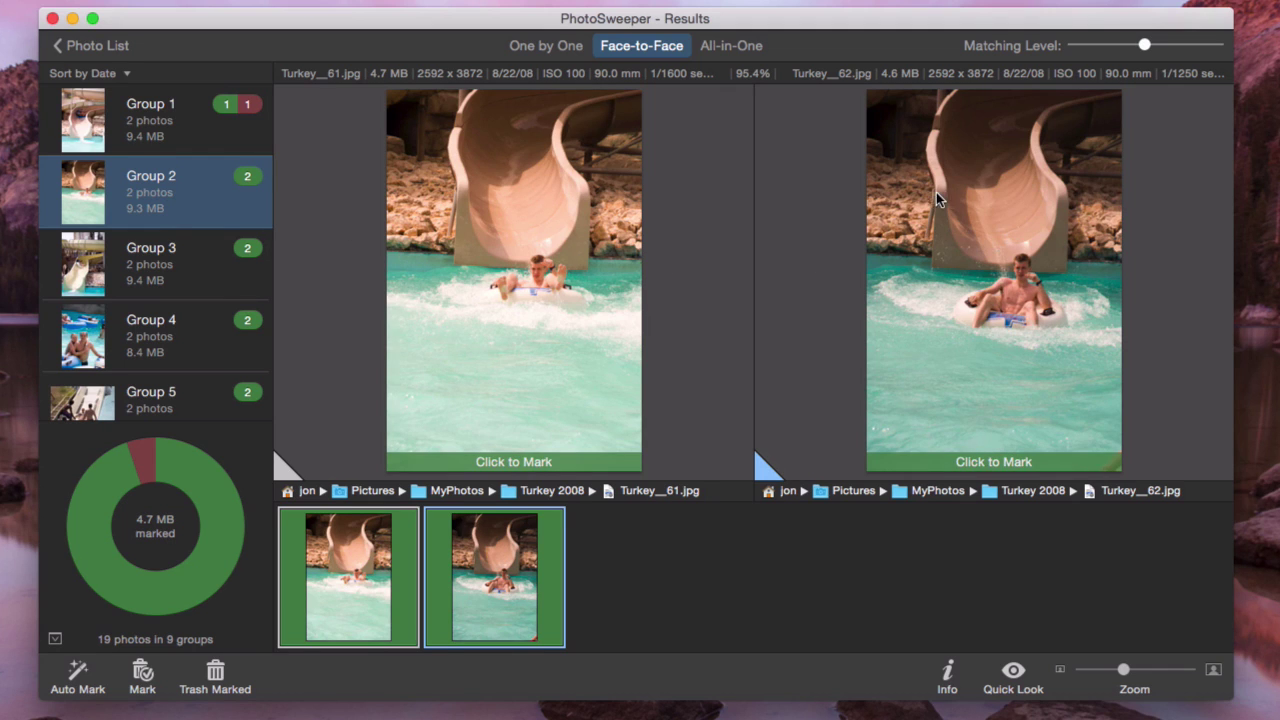
pyautogui.click(987, 204)
pyautogui.click(196, 254)
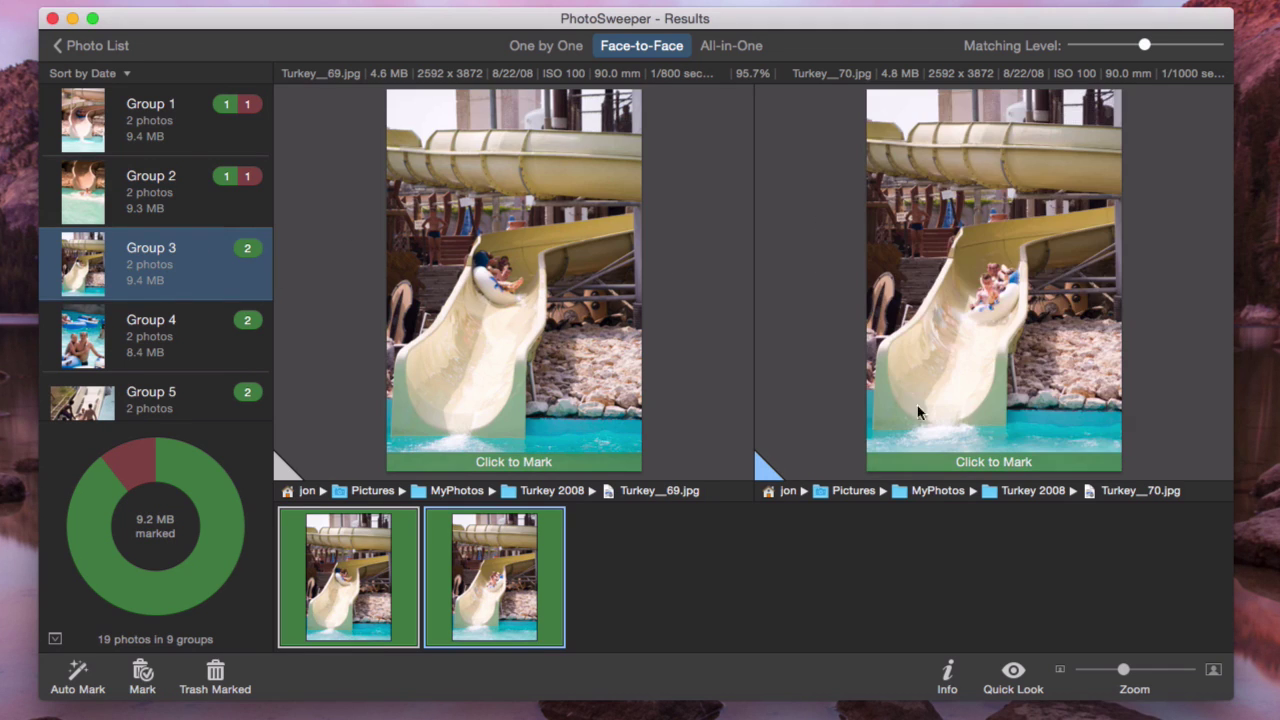
pyautogui.click(565, 377)
# - Mark the second photo of Group 4, Turkey__98.jpg in Group 5 and Turkey__117.jpg in Group 6 for removal
pyautogui.click(148, 338)
pyautogui.click(978, 322)
pyautogui.scroll(-3, 163, 286)
pyautogui.click(168, 268)
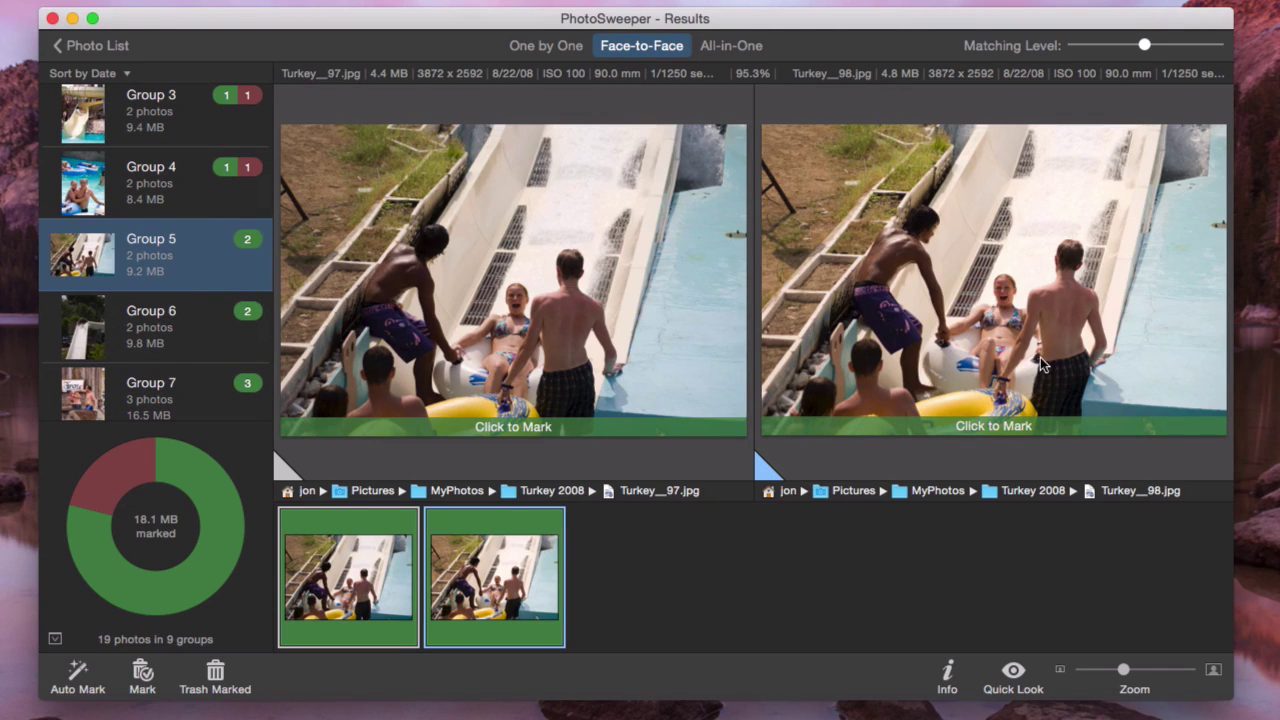
pyautogui.click(1030, 330)
pyautogui.click(236, 341)
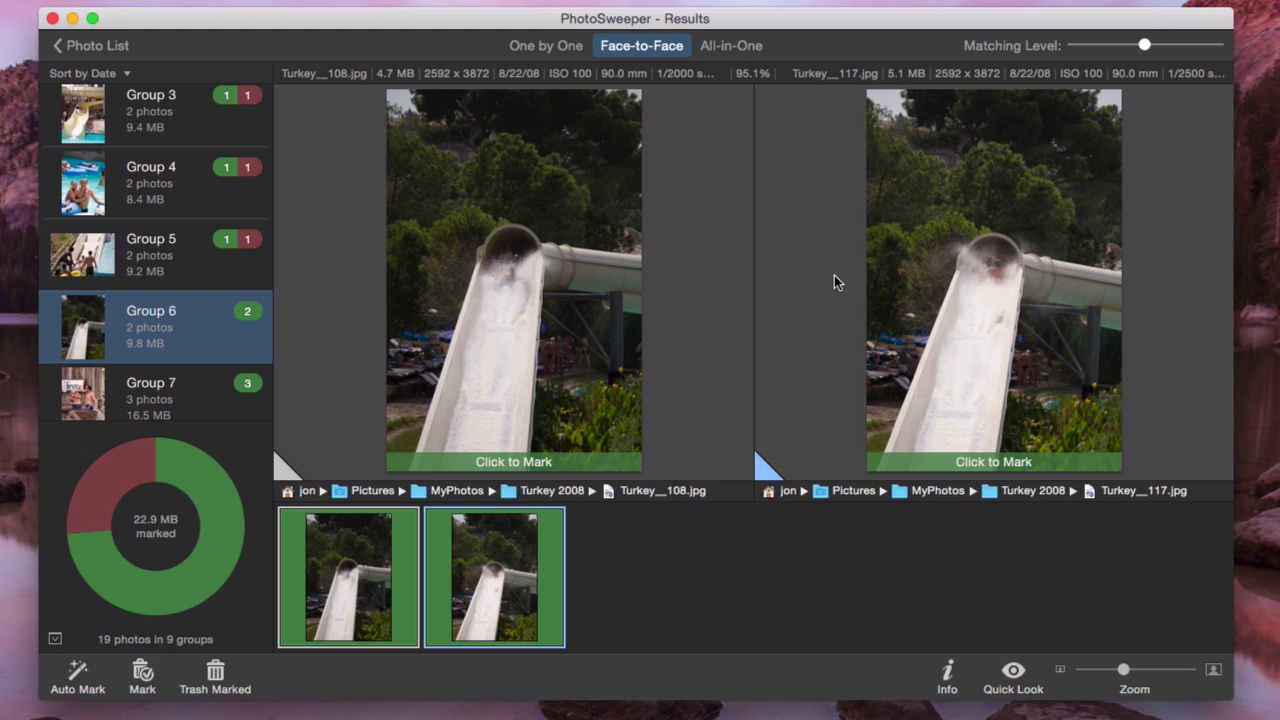
pyautogui.click(1048, 274)
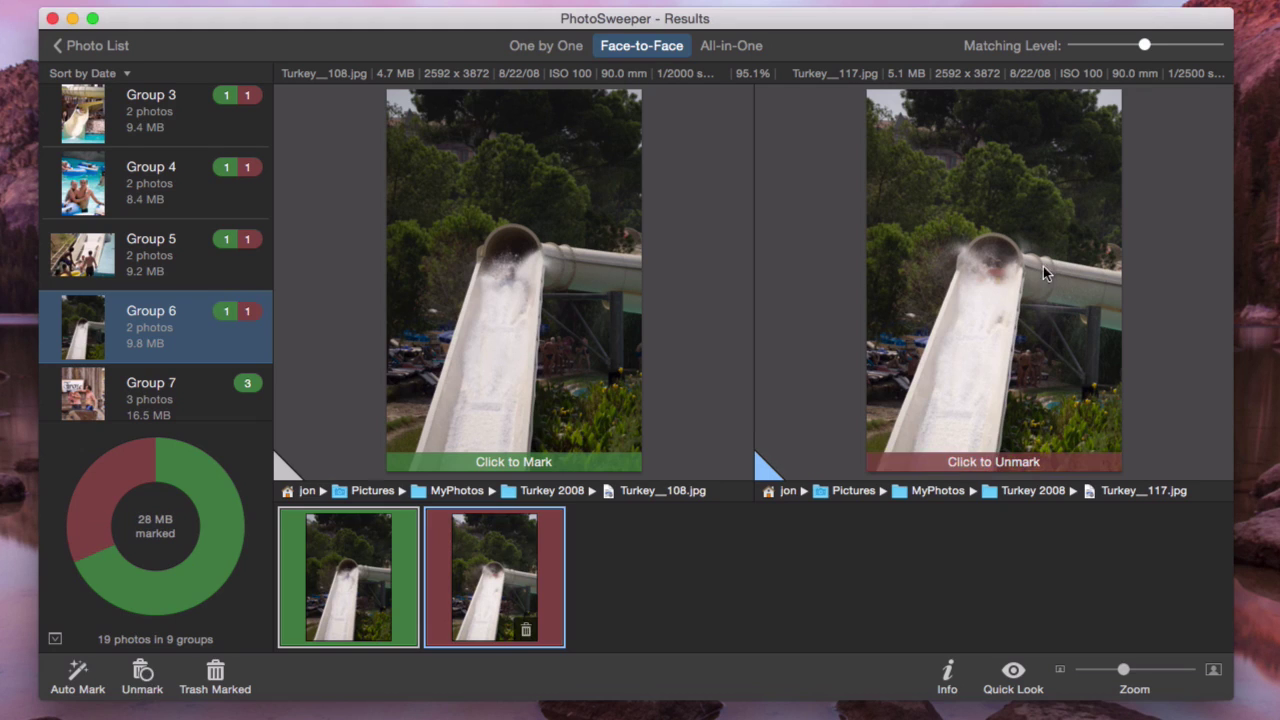
# - Mark Turkey__145.jpg and Turkey__147.jpg in Group 7 for removal, keeping Turkey__148.jpg
pyautogui.click(137, 401)
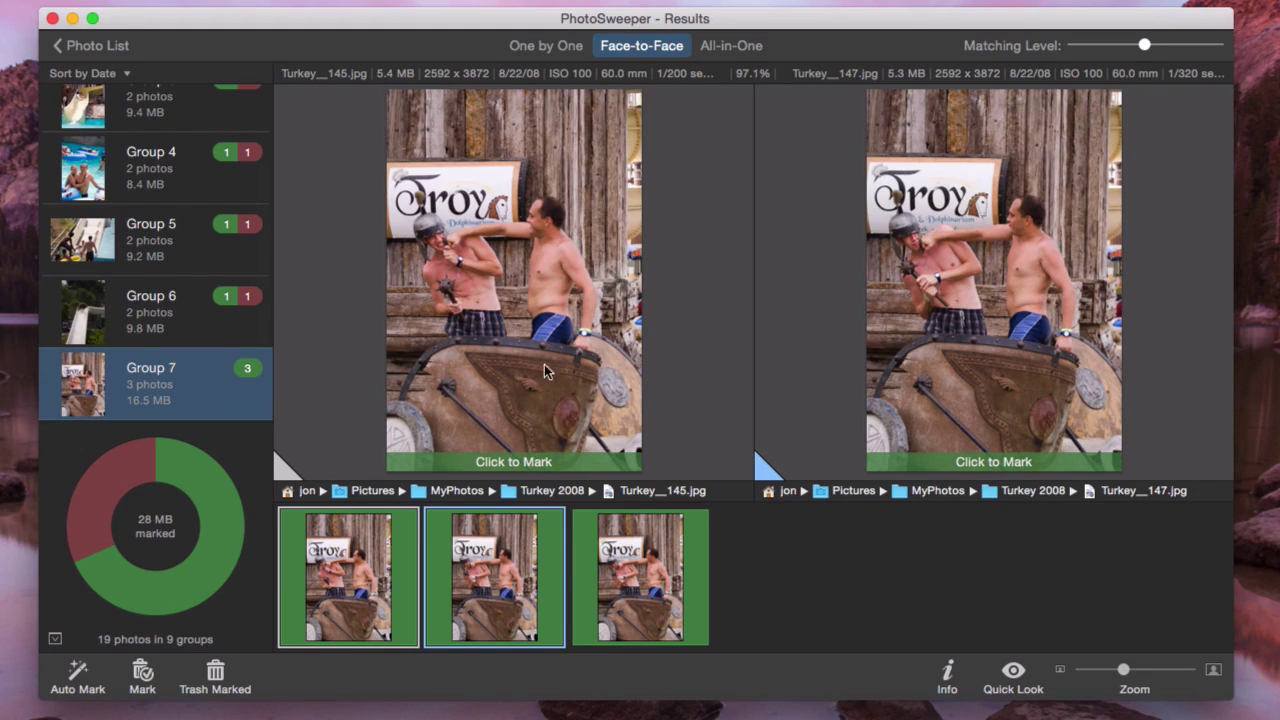
pyautogui.click(477, 329)
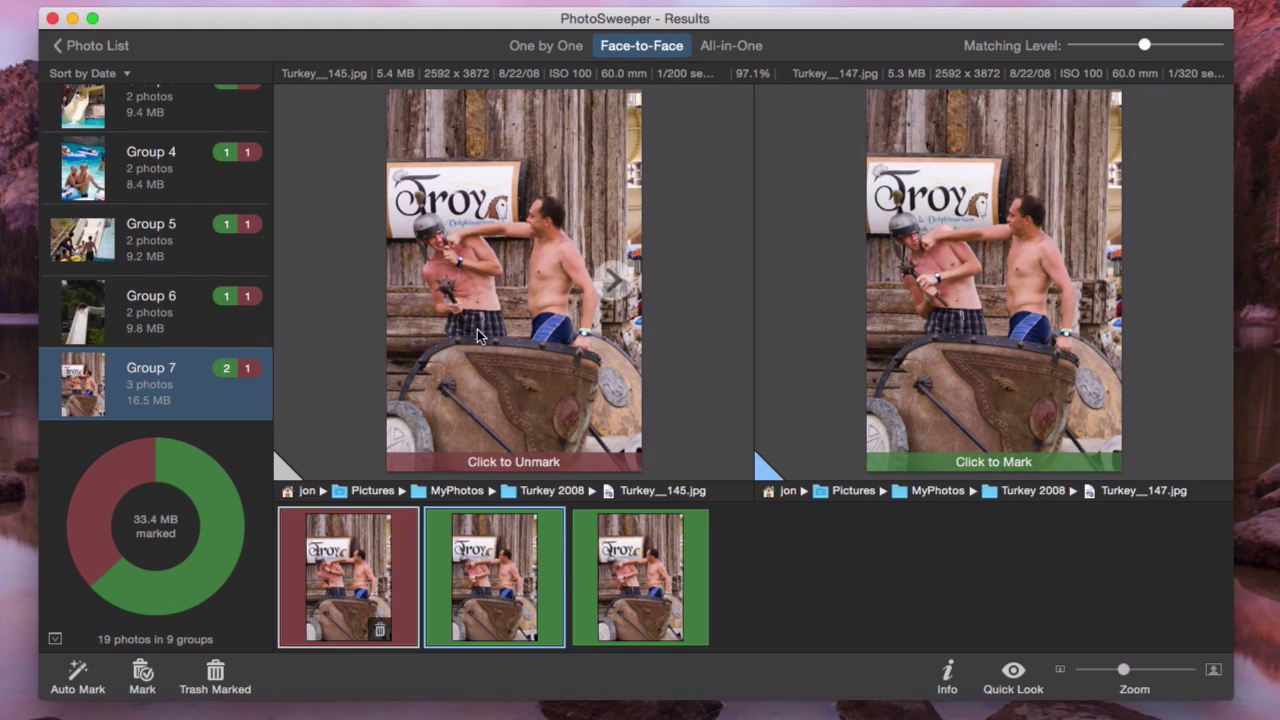
pyautogui.click(618, 284)
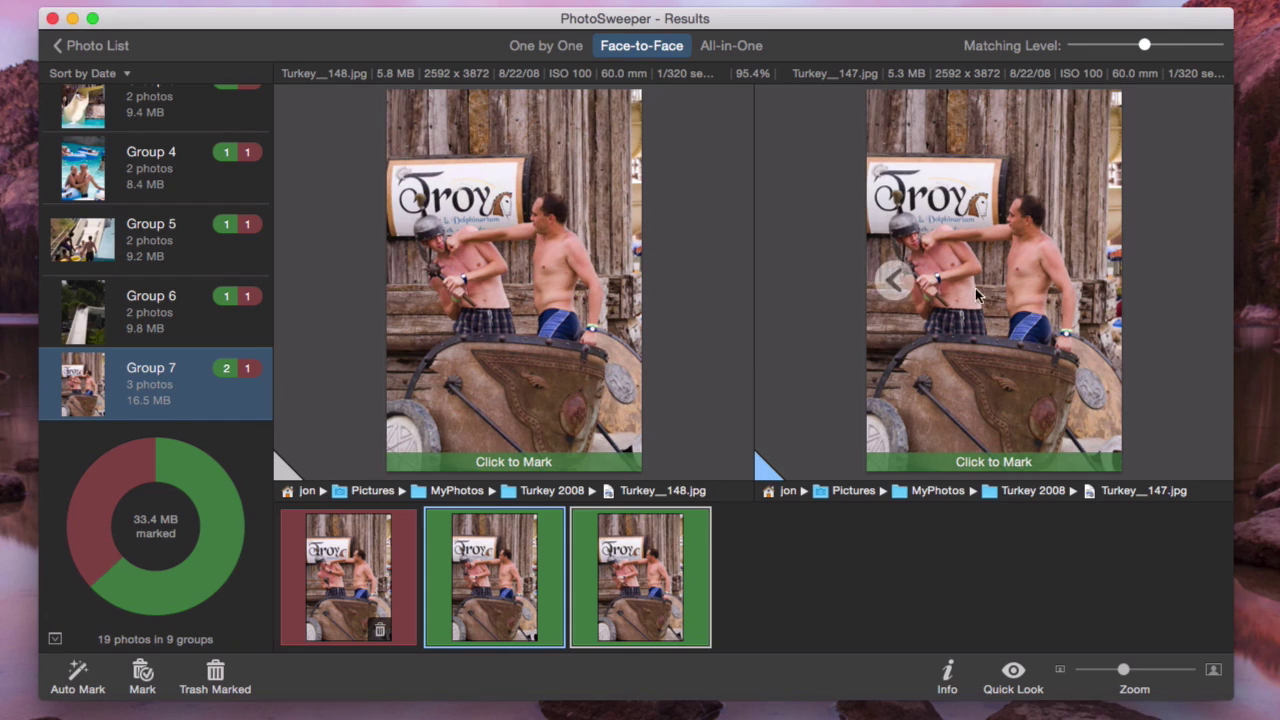
pyautogui.click(995, 300)
# - Mark Turkey__250.jpg in Group 8 for removal
pyautogui.scroll(-3, 224, 347)
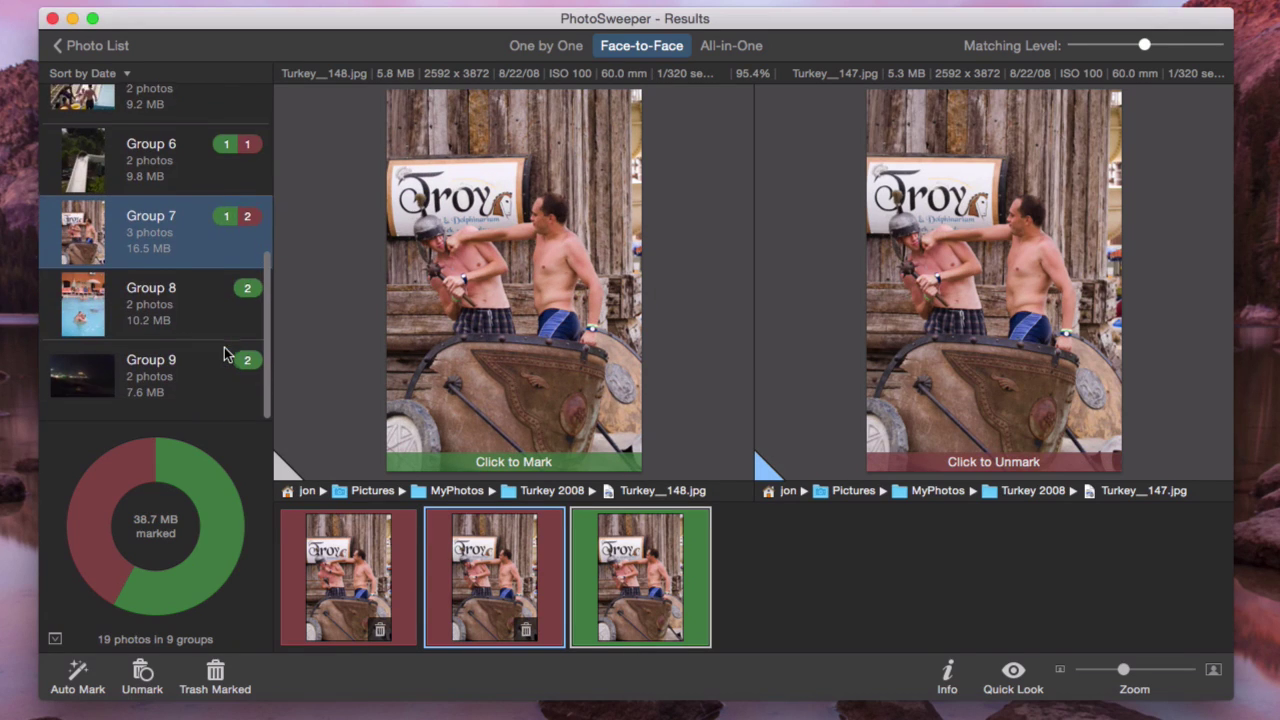
pyautogui.click(165, 318)
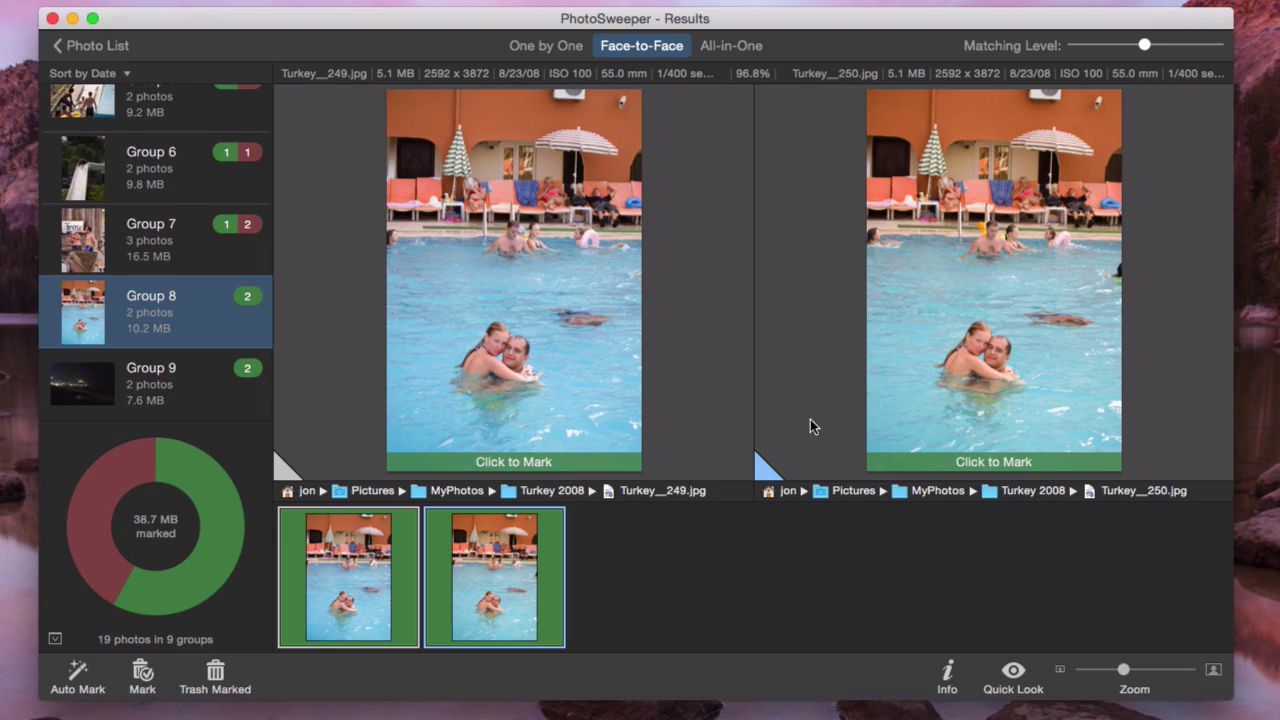
pyautogui.click(902, 358)
# - Examine the file, capture date and exposure details of the two Group 9 photos side by side
pyautogui.click(150, 380)
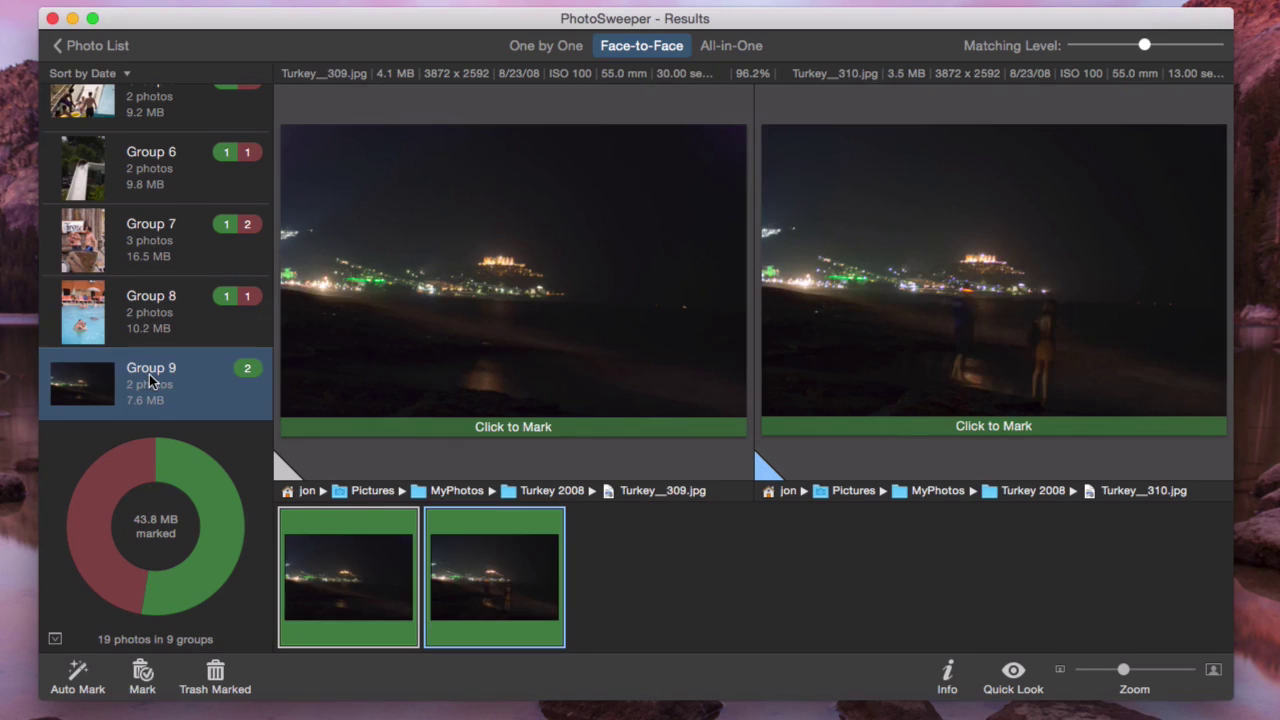
pyautogui.click(947, 672)
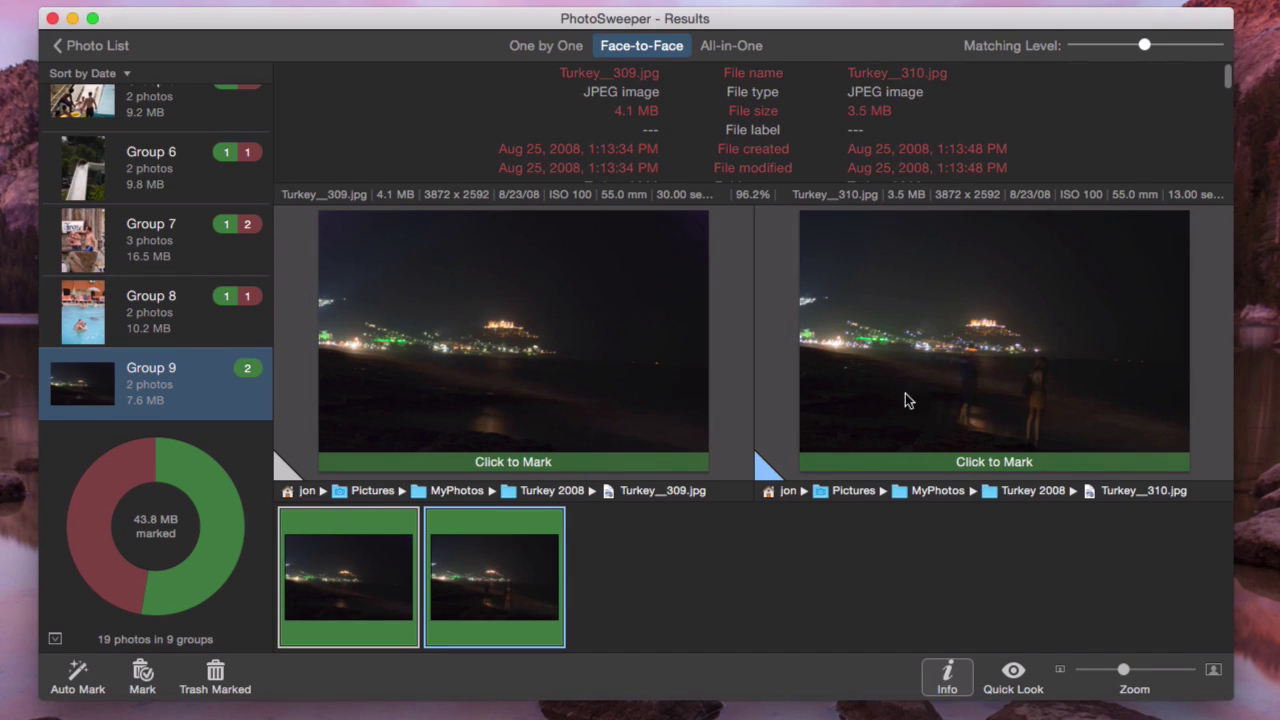
pyautogui.scroll(-10, 891, 113)
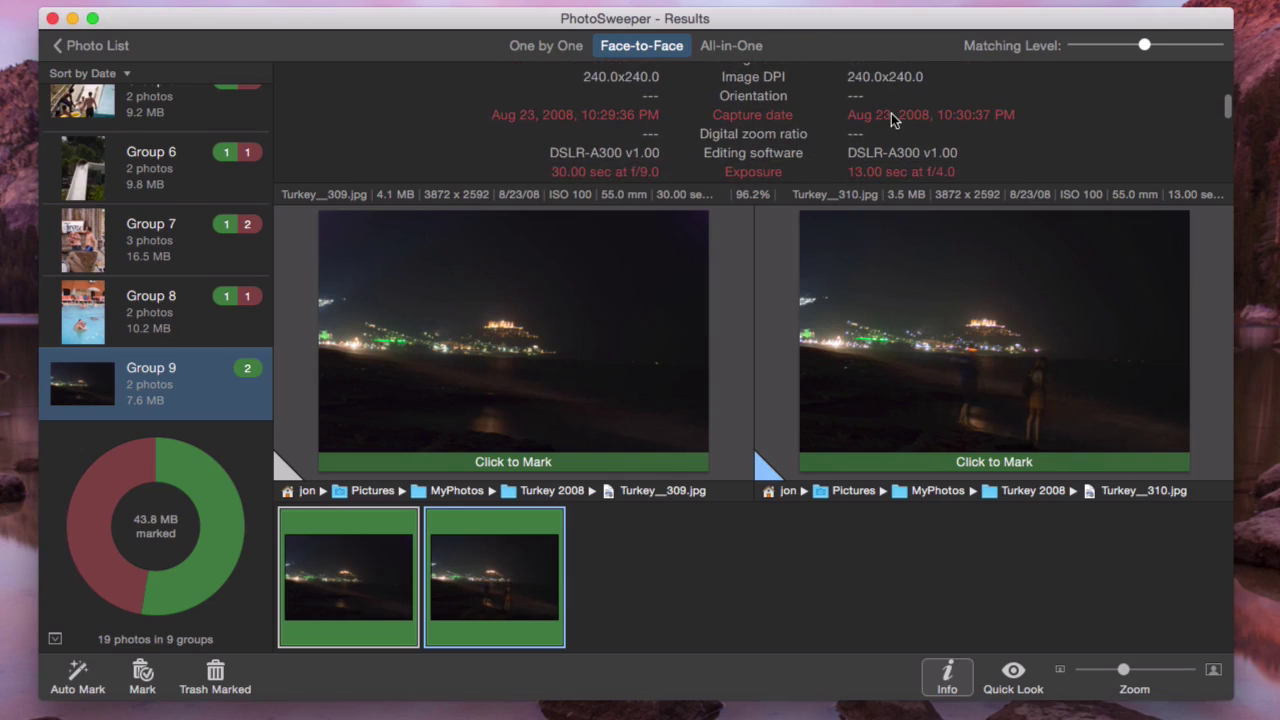
pyautogui.scroll(-5, 891, 115)
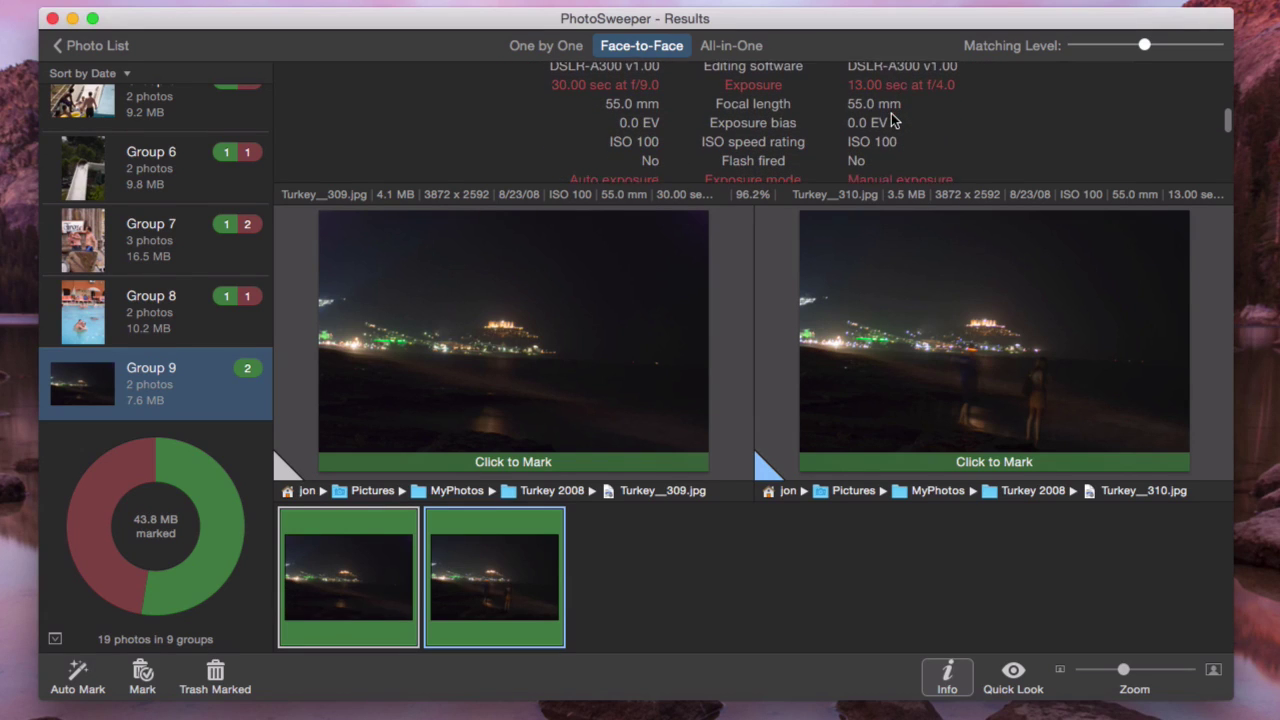
pyautogui.scroll(-3, 893, 118)
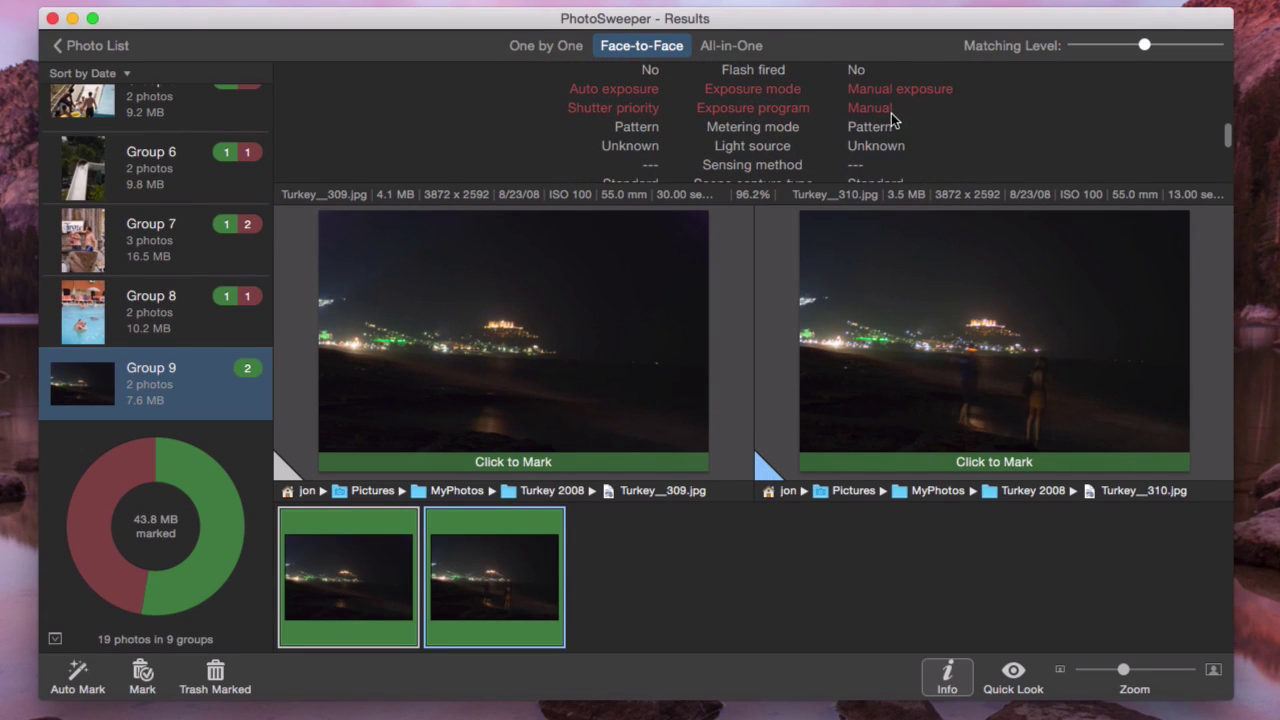
pyautogui.click(955, 688)
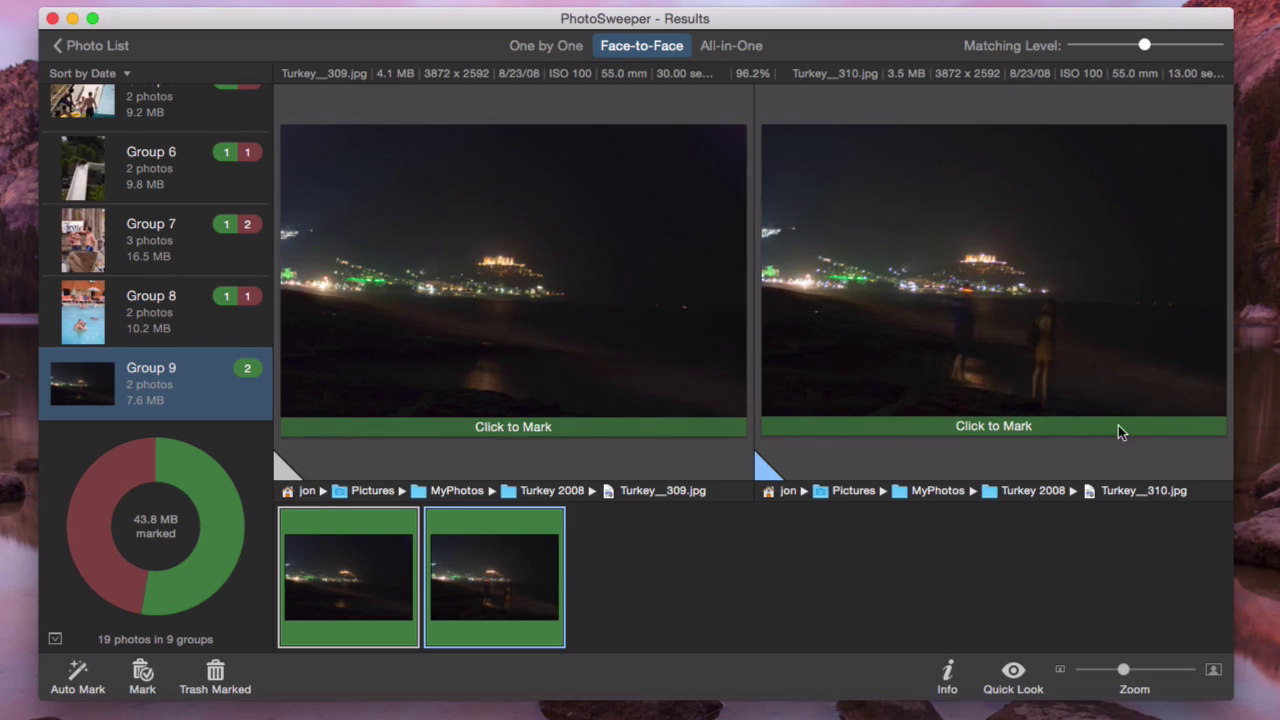
# - Mark Turkey__310.jpg in Group 9 and move all marked photos to the Trash
pyautogui.click(1117, 244)
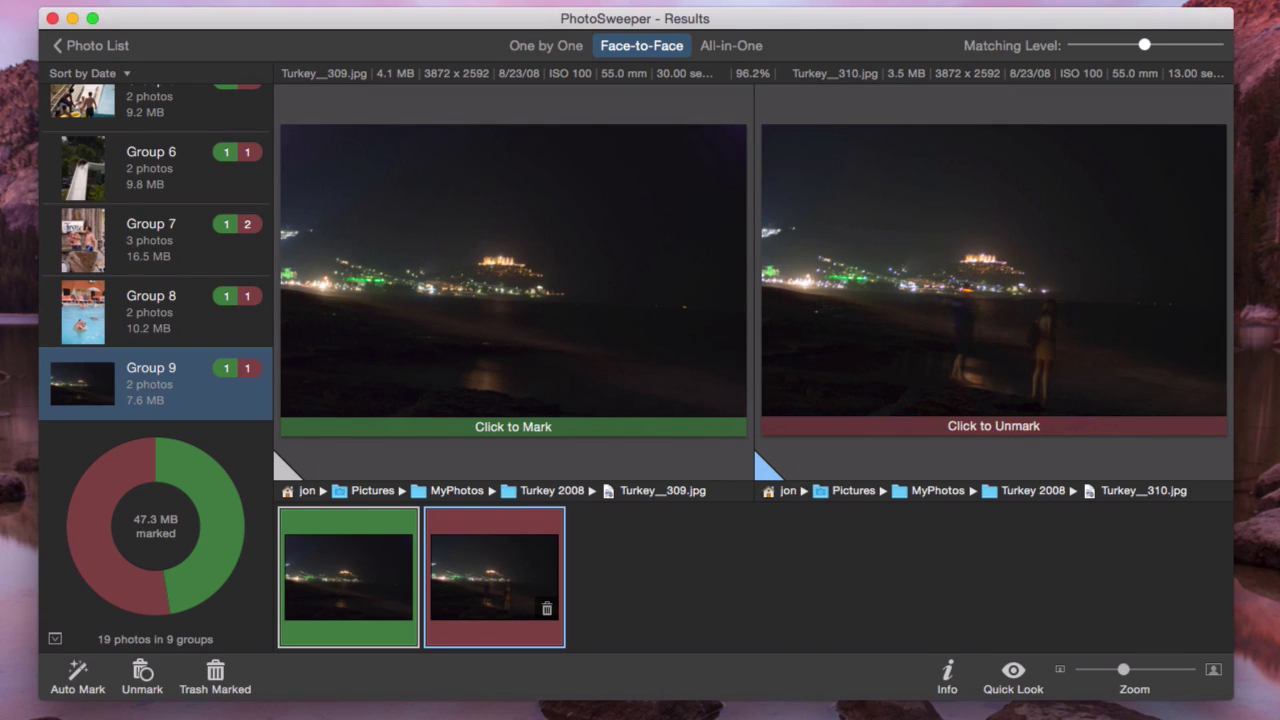
pyautogui.click(215, 683)
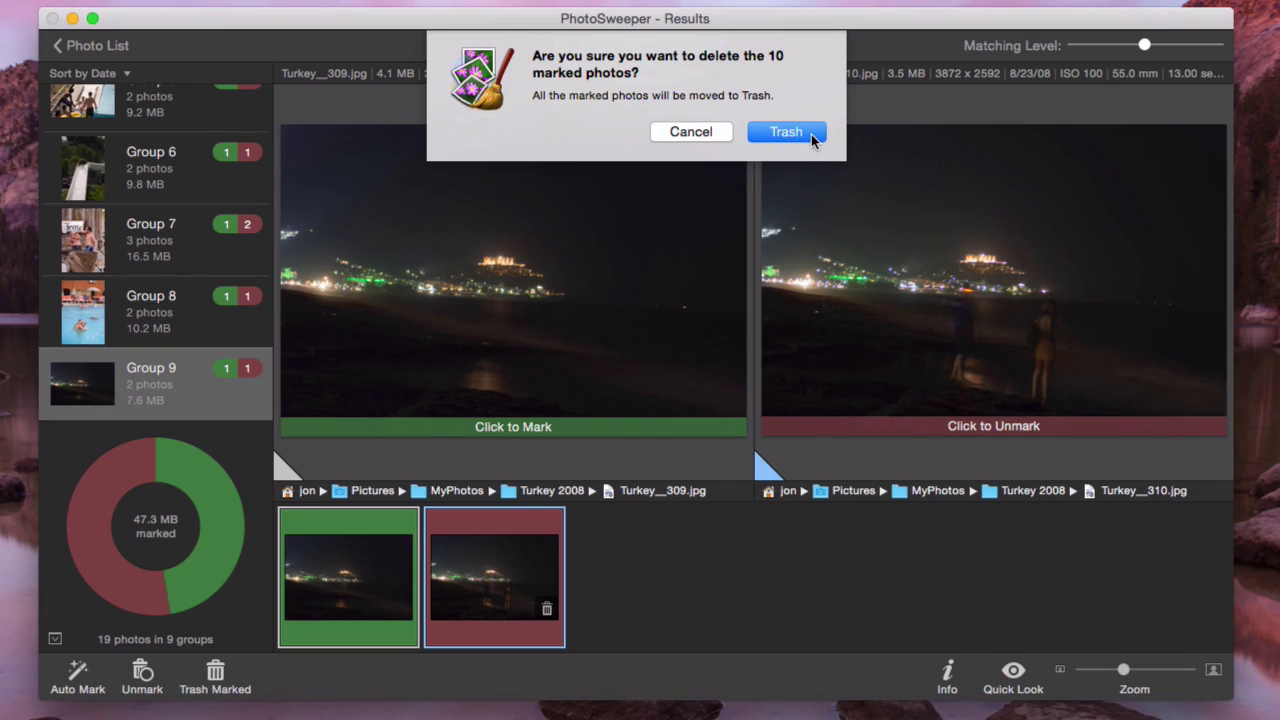
pyautogui.click(786, 132)
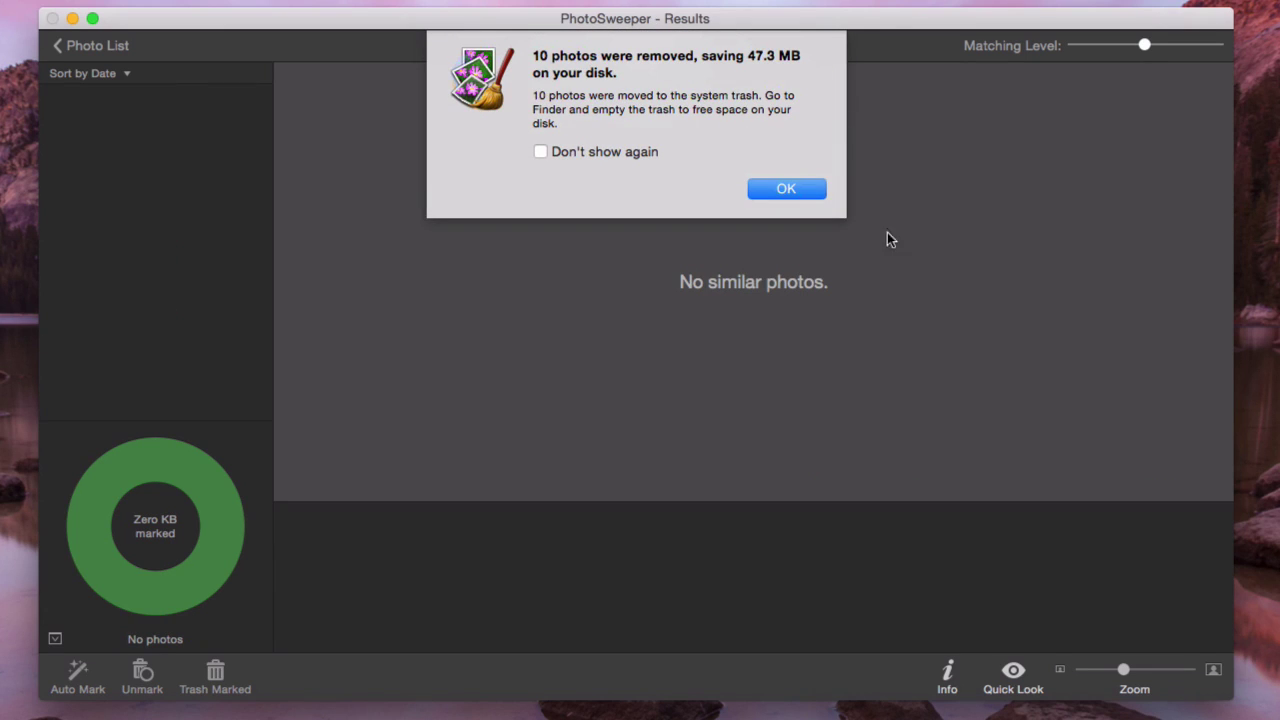
pyautogui.click(790, 188)
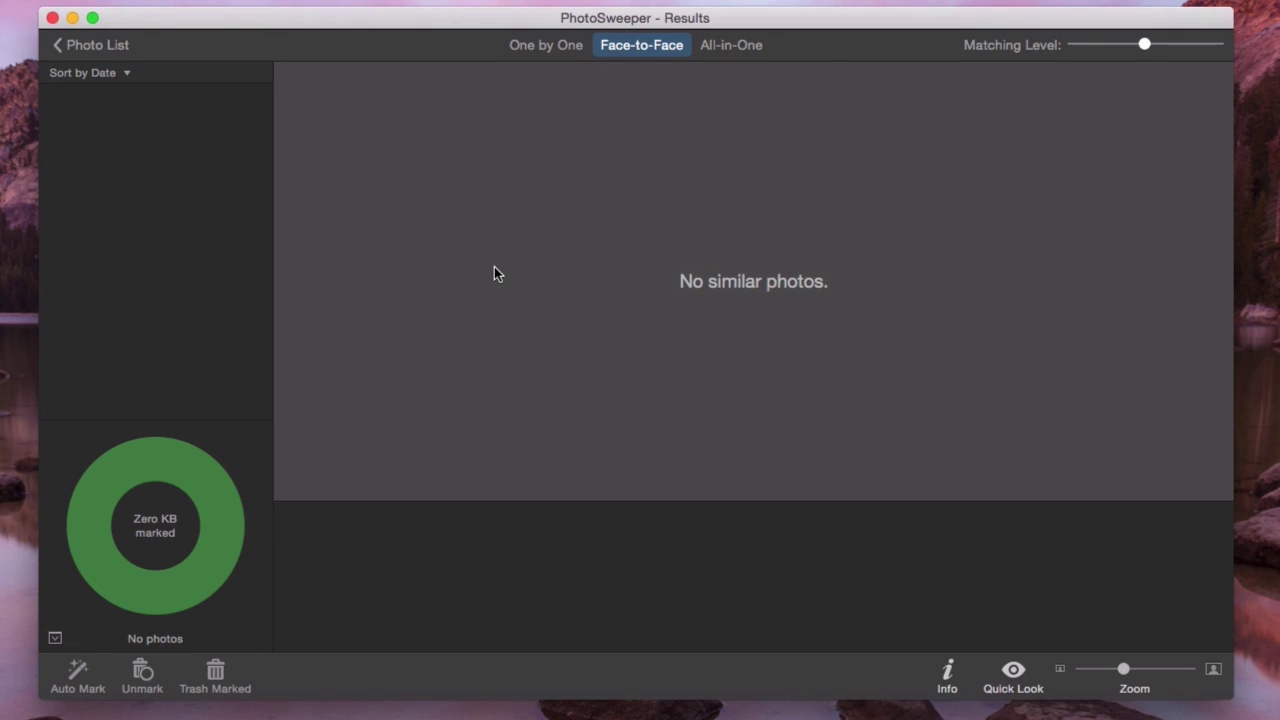
# - Return to the photo list and clear all photos from it
pyautogui.click(105, 45)
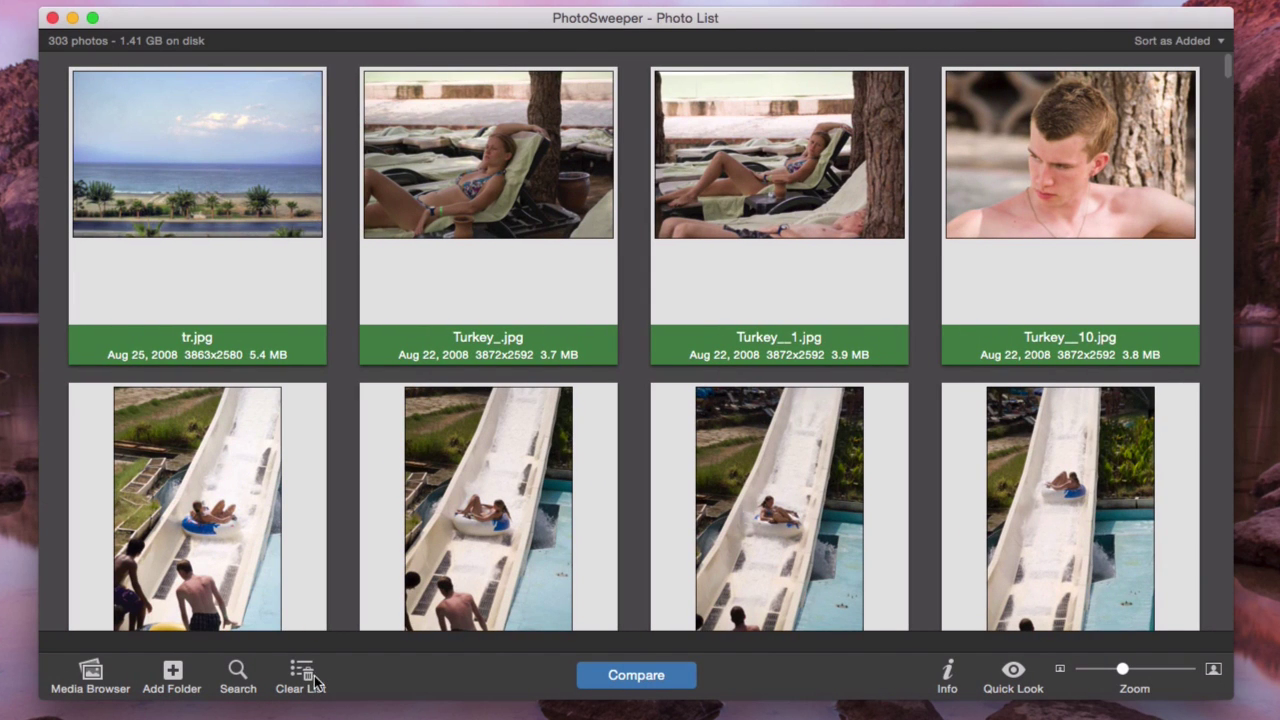
pyautogui.click(300, 676)
pyautogui.click(786, 134)
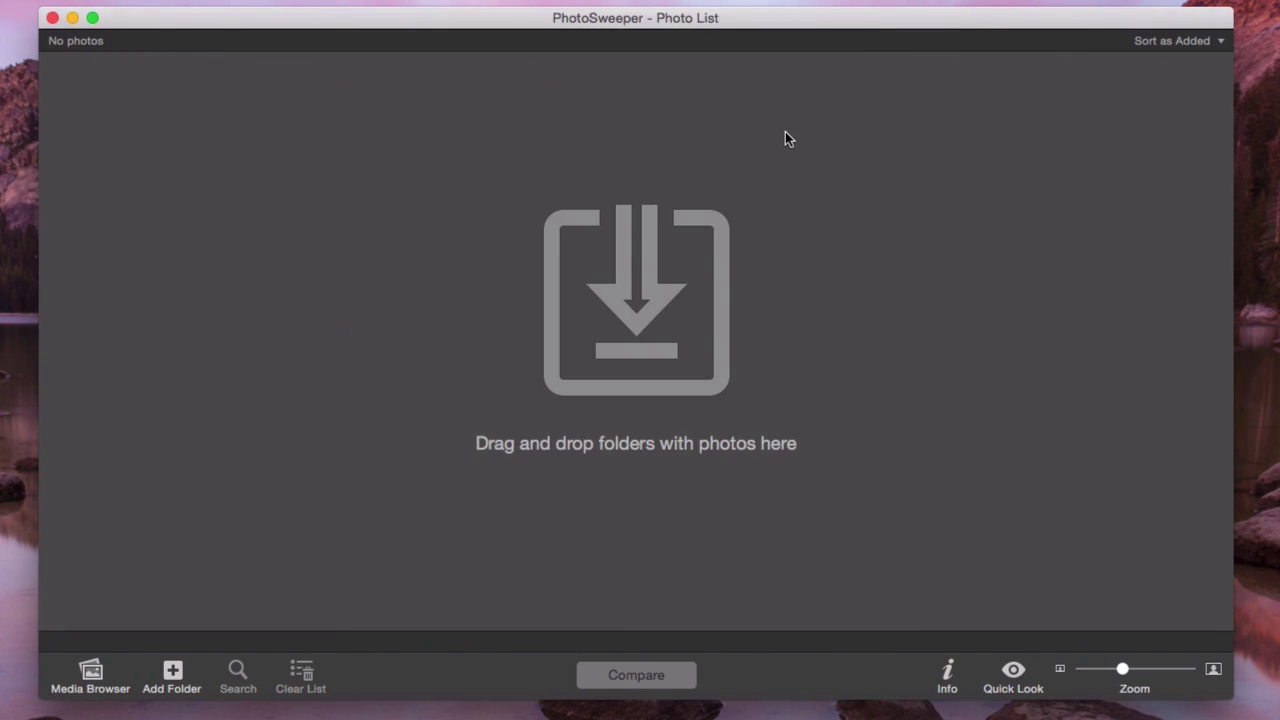
# - Load My Photo Library from the Pictures folder into the Media Browser
pyautogui.click(91, 672)
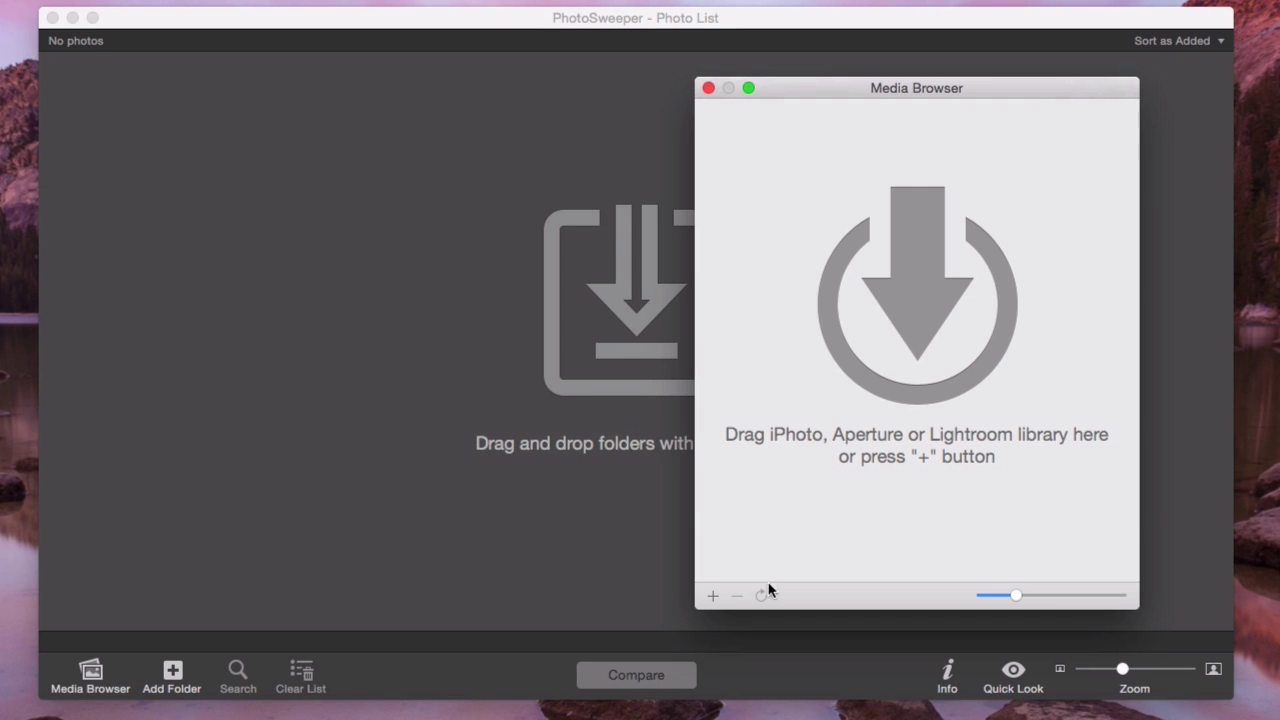
pyautogui.click(712, 596)
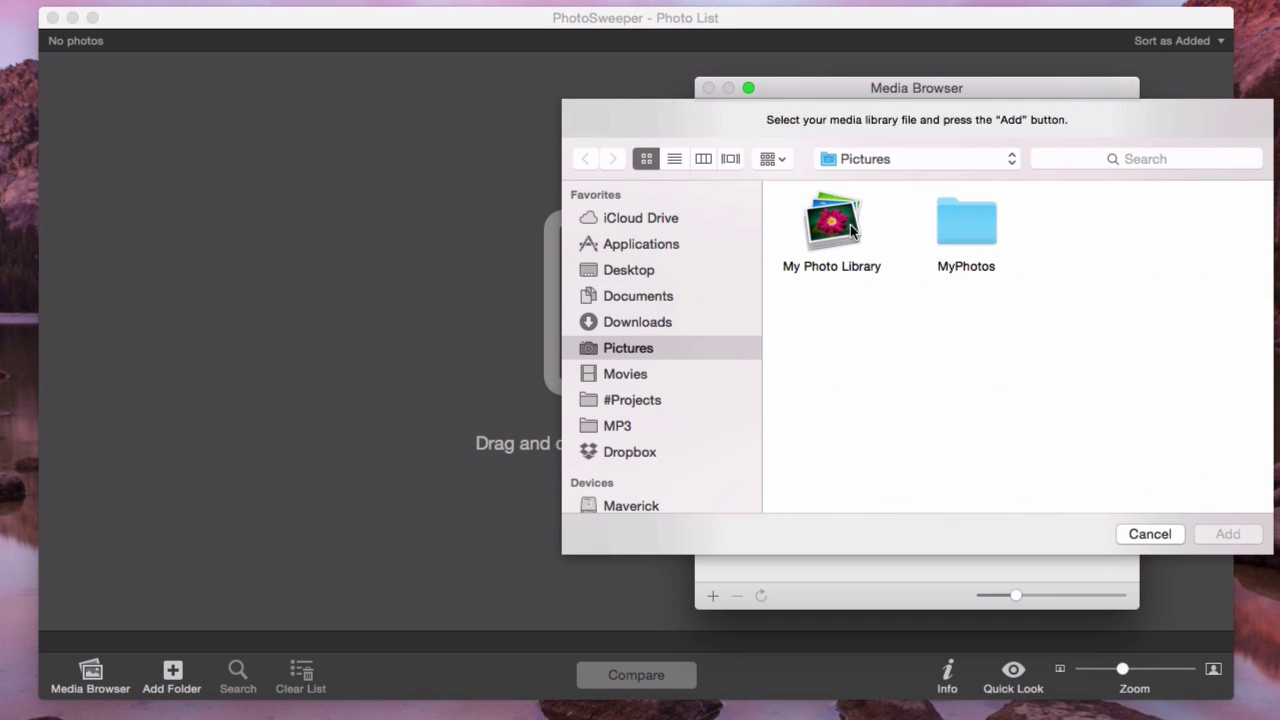
pyautogui.click(835, 225)
pyautogui.click(1238, 537)
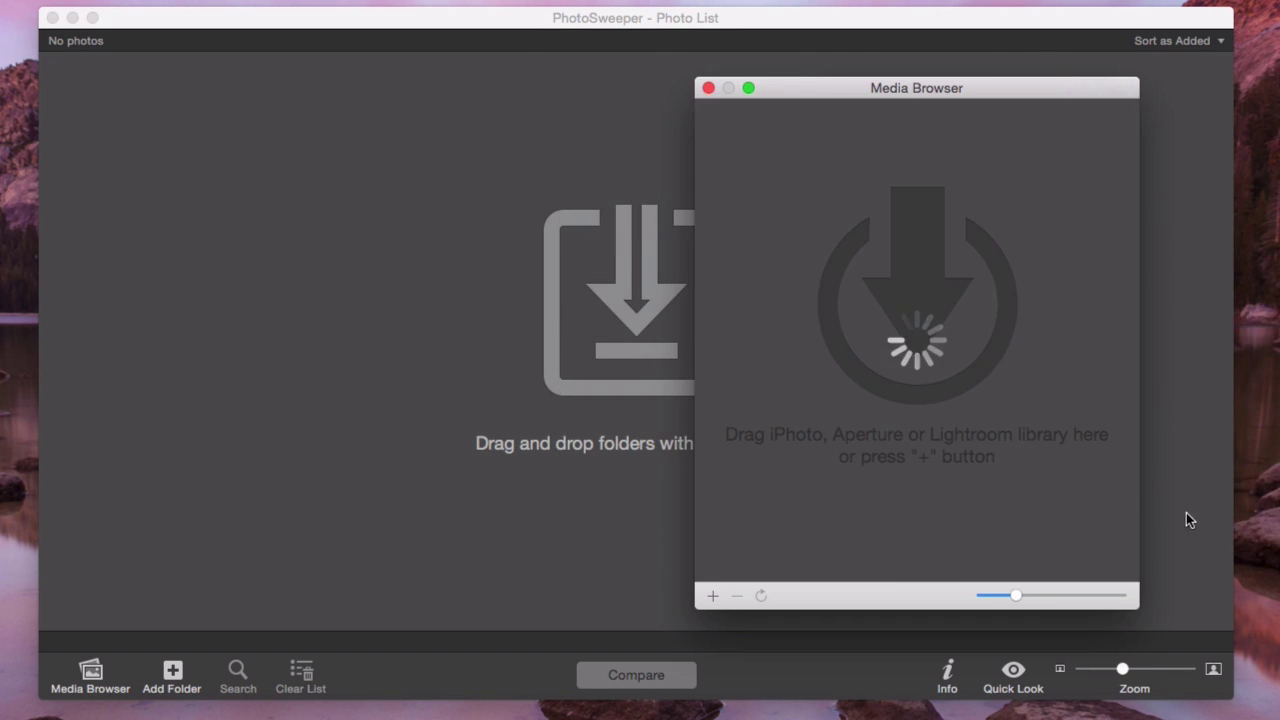
# - Expand the library's Projects, add the whole My Photo Library to the photo list and close the Media Browser
pyautogui.click(721, 130)
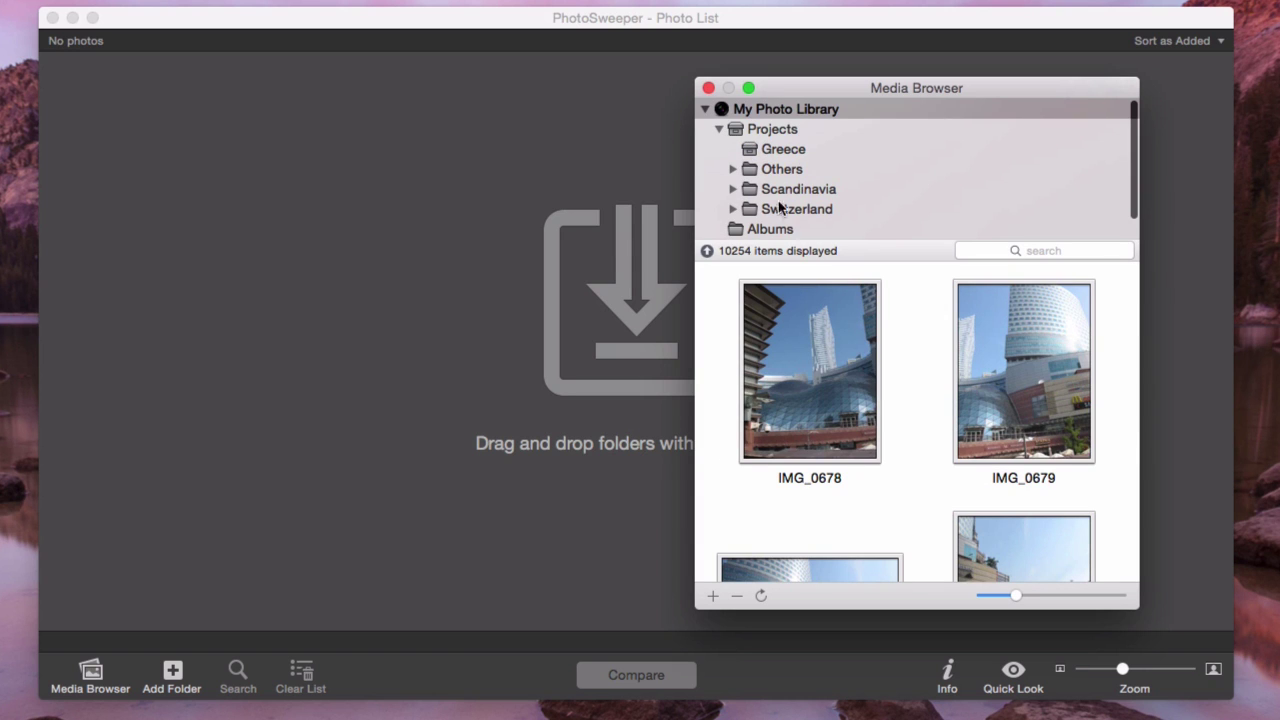
pyautogui.moveTo(785, 108); pyautogui.dragTo(480, 200)
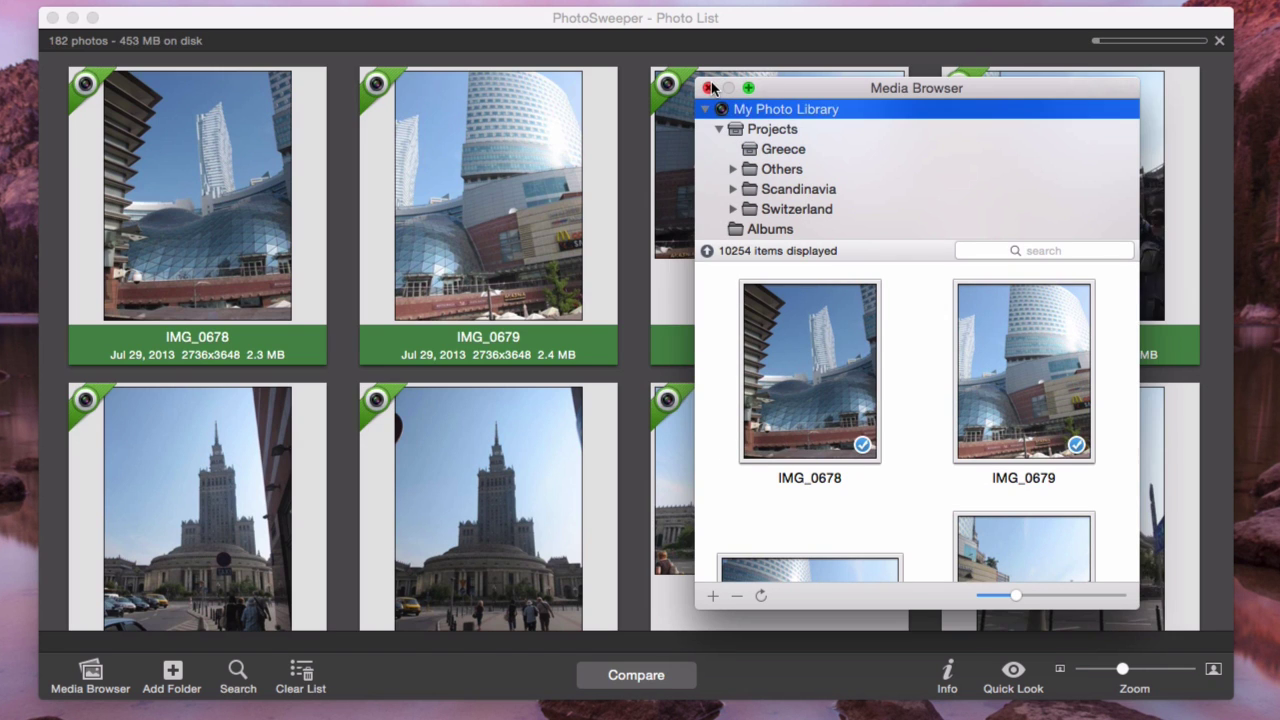
pyautogui.click(708, 88)
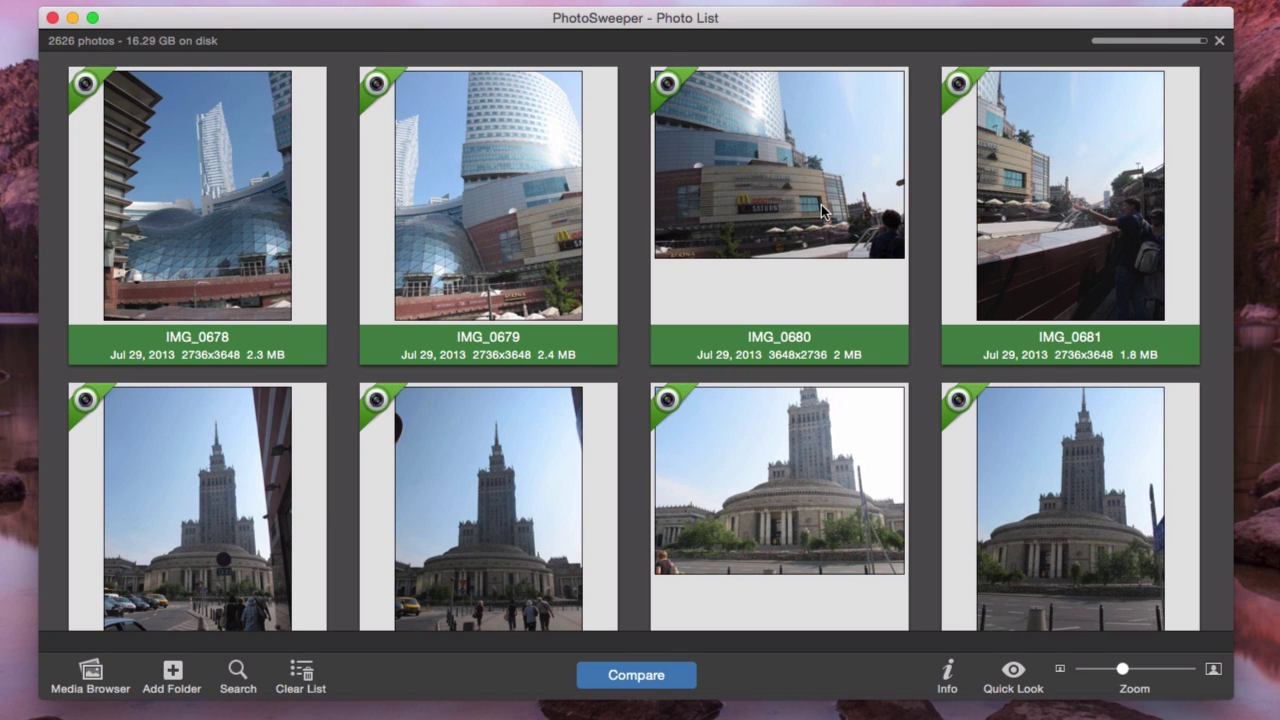
# - Reset the Similar Photos comparison settings to their defaults and start comparing the listed photos
pyautogui.click(636, 676)
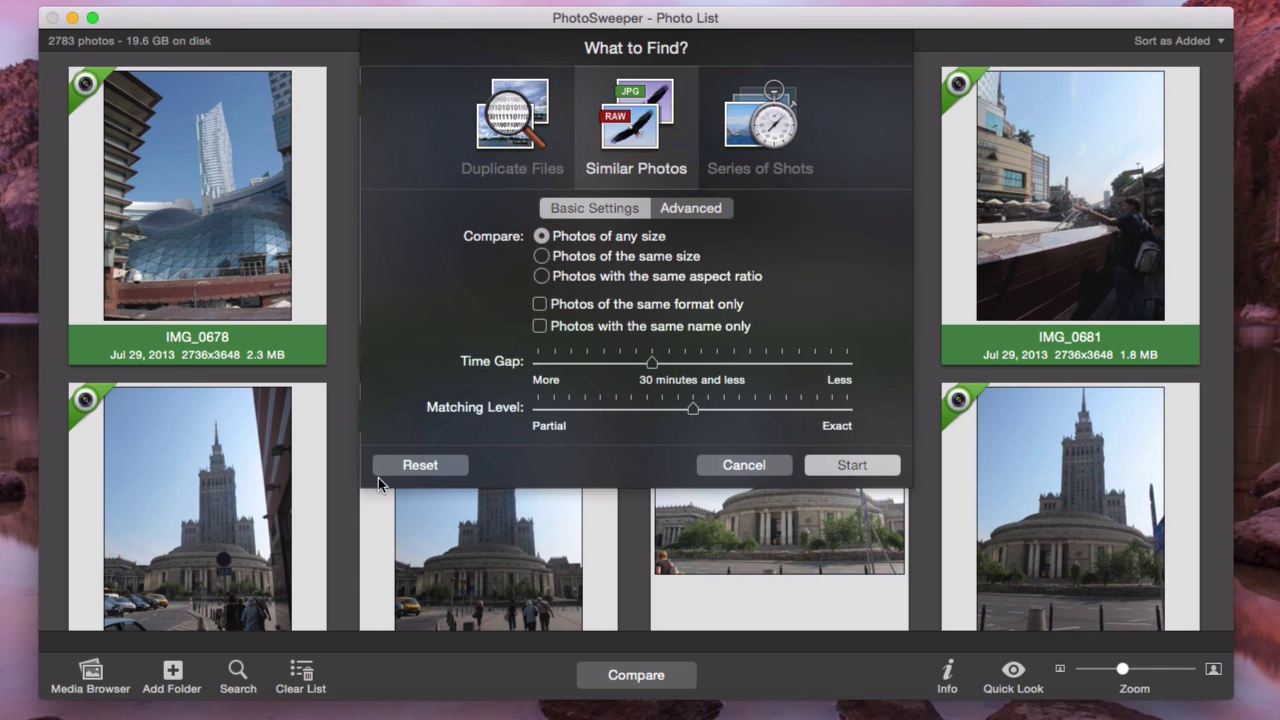
pyautogui.click(450, 470)
pyautogui.click(885, 466)
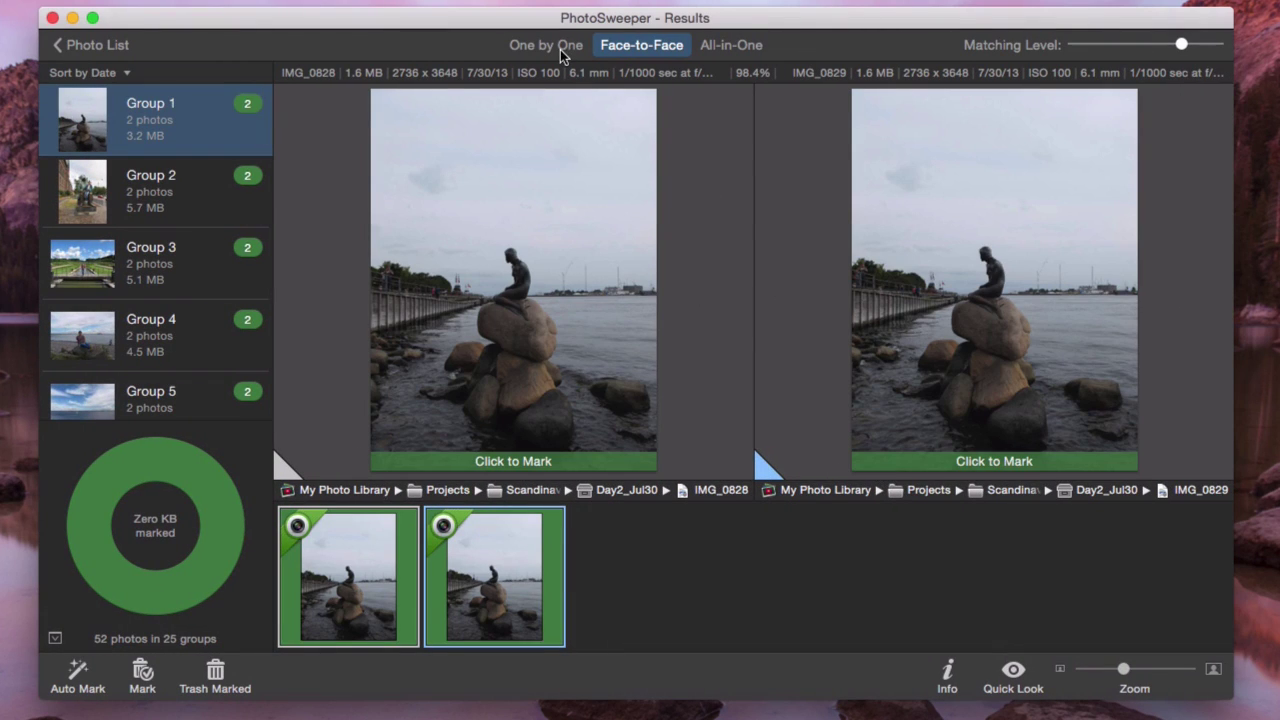
# - View Group 1's photos in One by One mode, and switch to All-in-One mode to browse the groups of similar photos
pyautogui.click(560, 49)
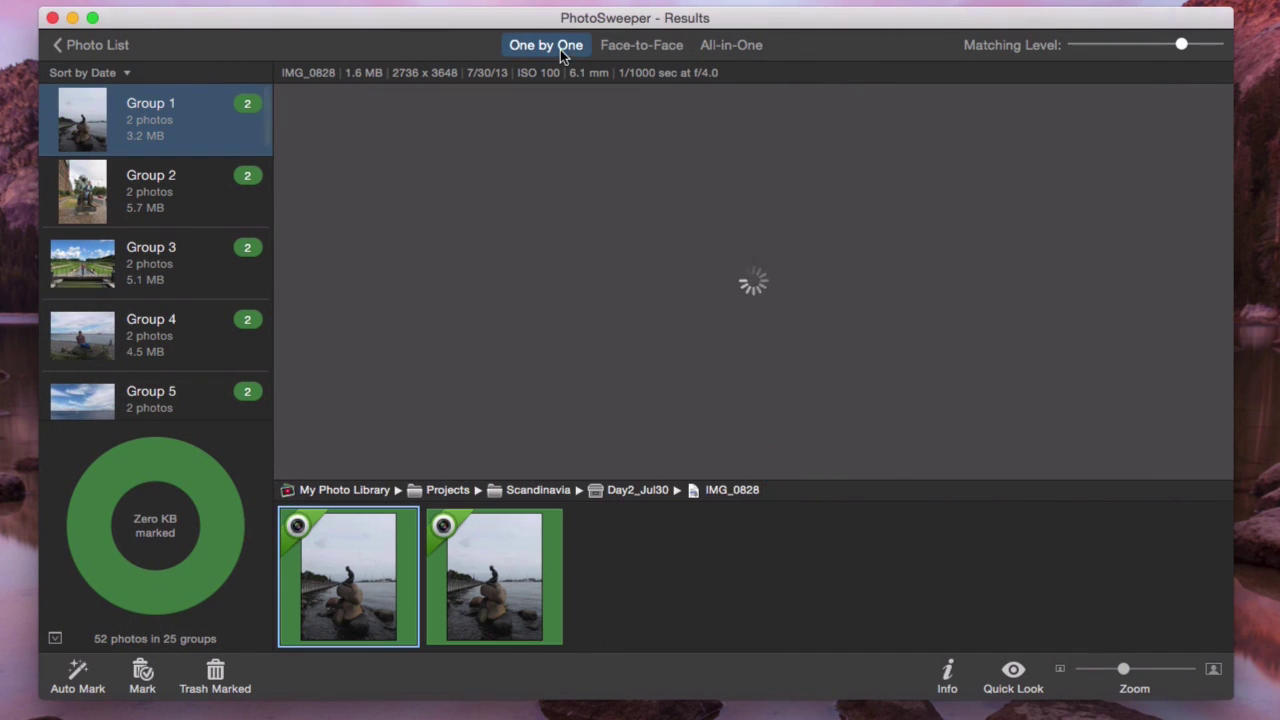
pyautogui.click(872, 293)
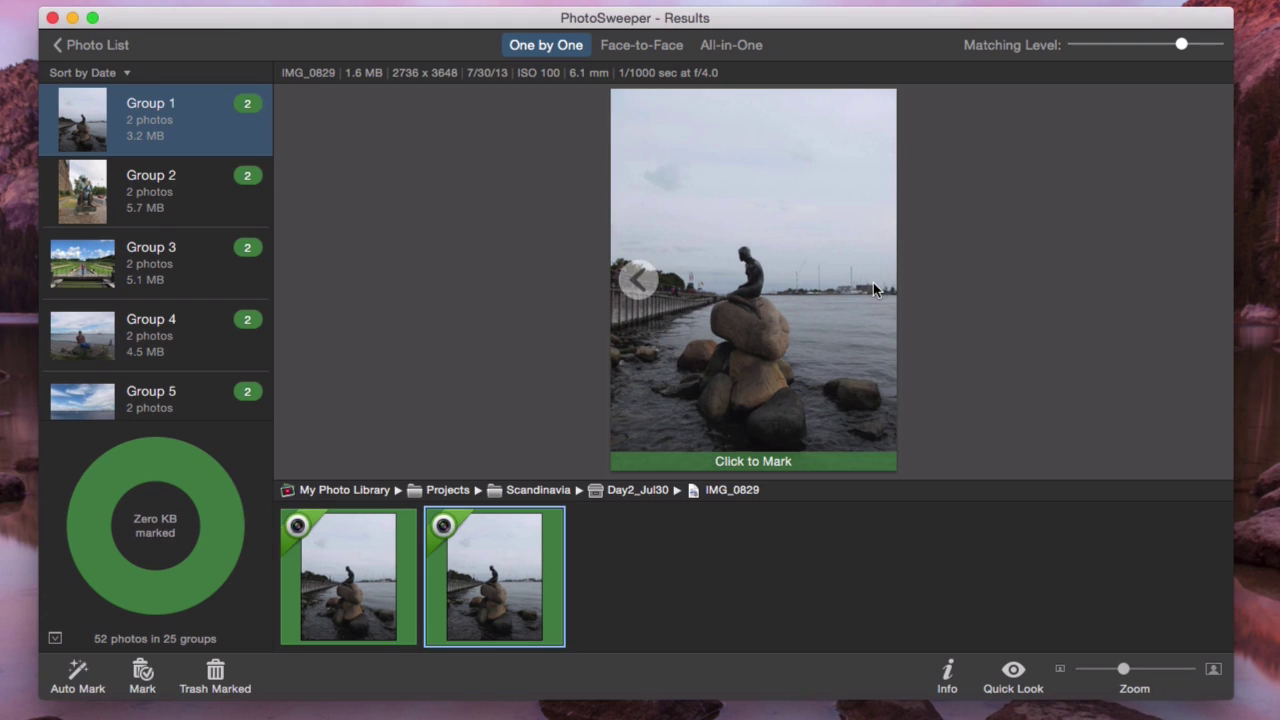
pyautogui.click(750, 44)
pyautogui.scroll(-10, 759, 299)
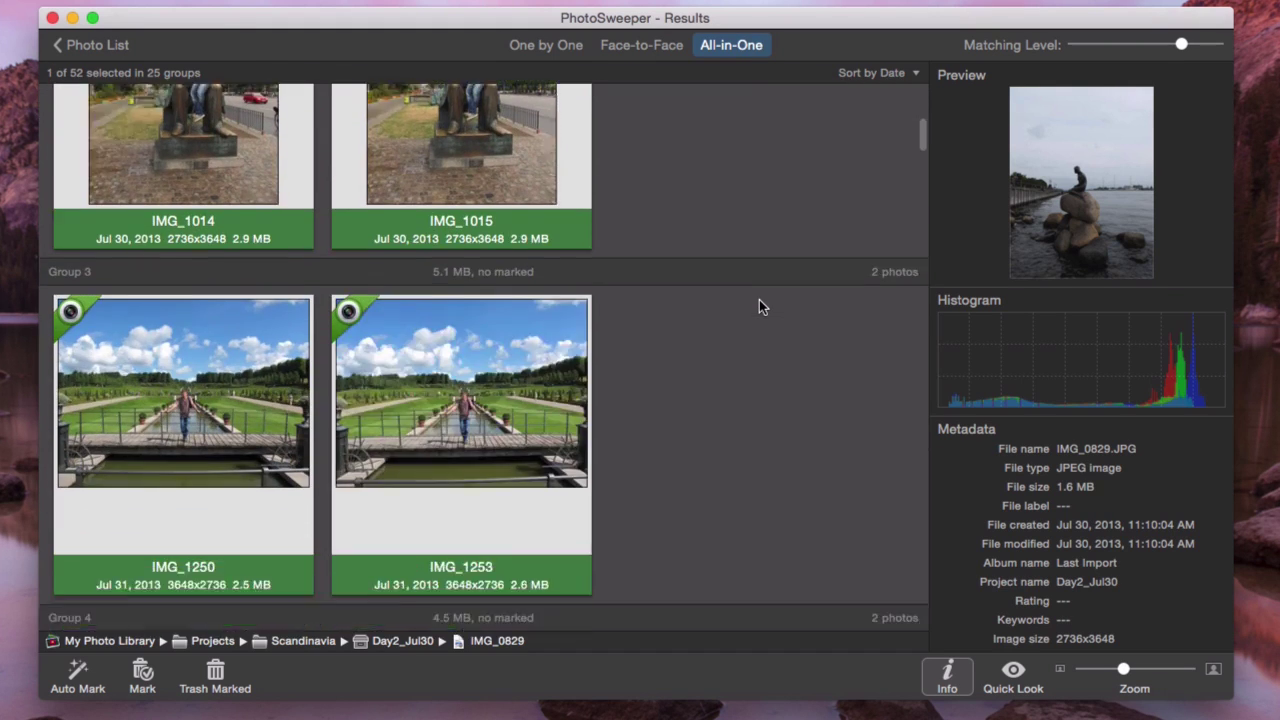
pyautogui.scroll(-10, 759, 299)
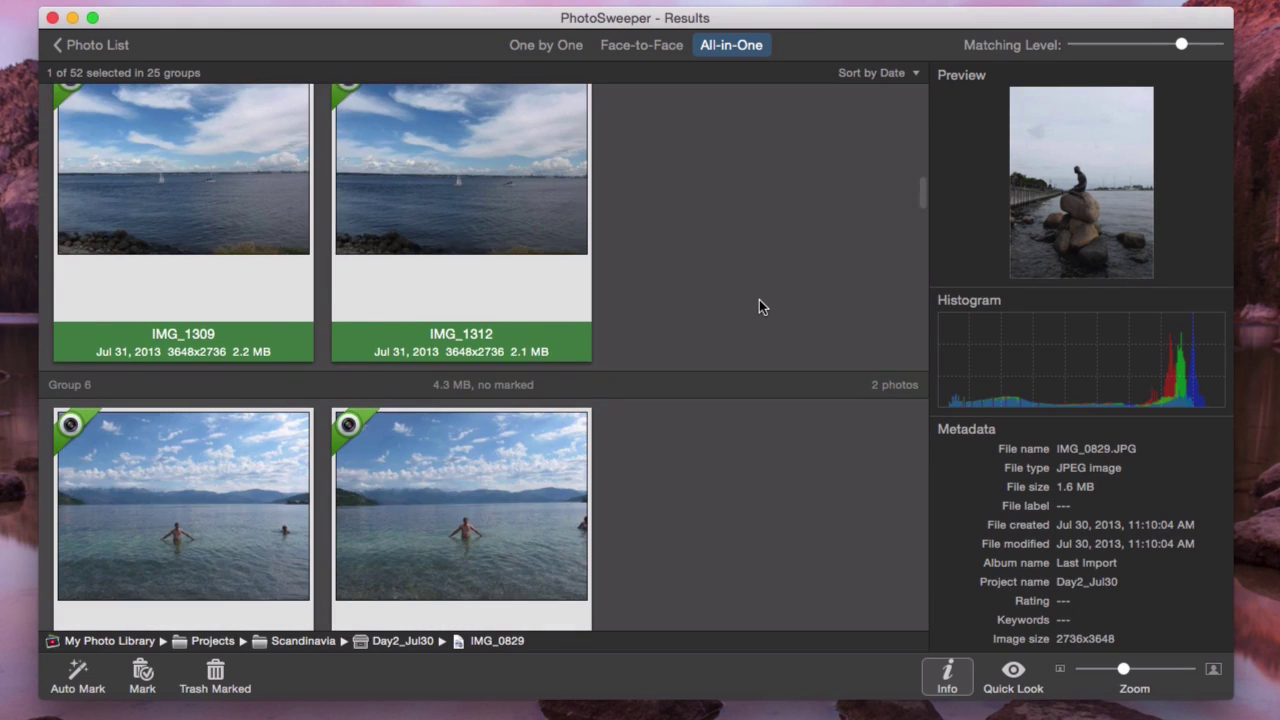
pyautogui.scroll(15, 759, 299)
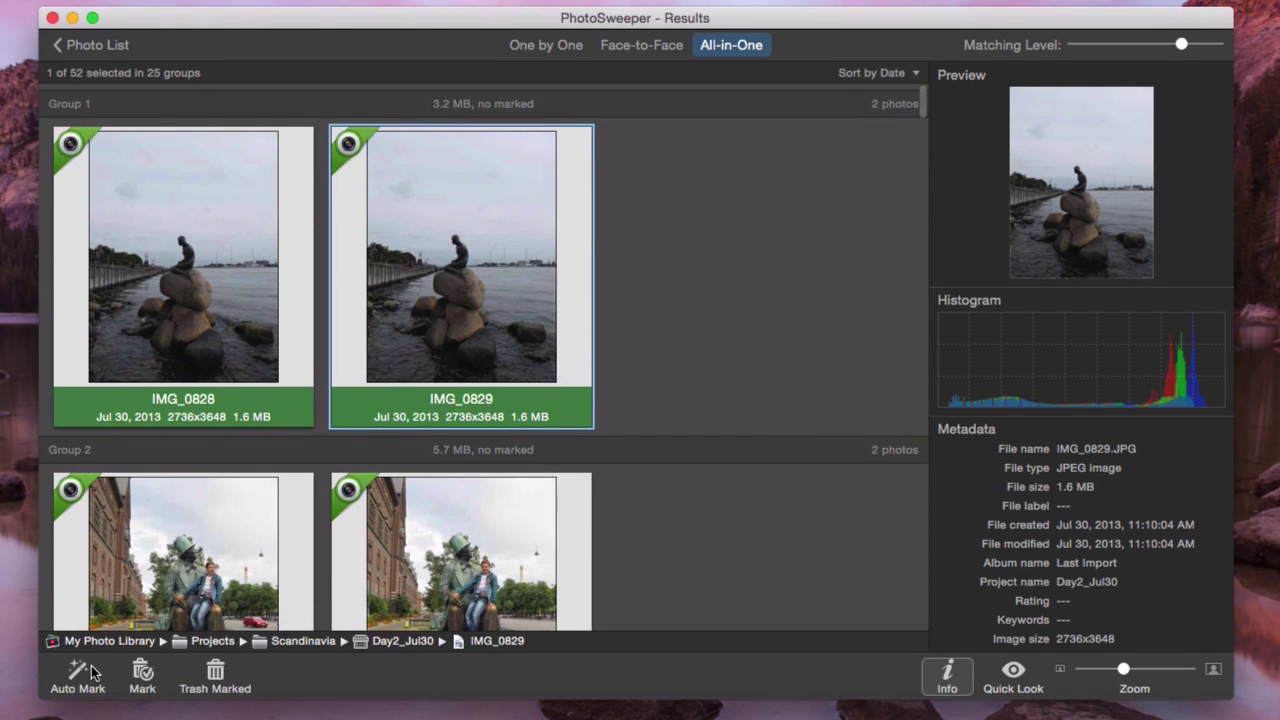
# - Look over the Auto Mark rules in the preferences and run Auto Mark on all groups with the rules as they are
pyautogui.click(90, 672)
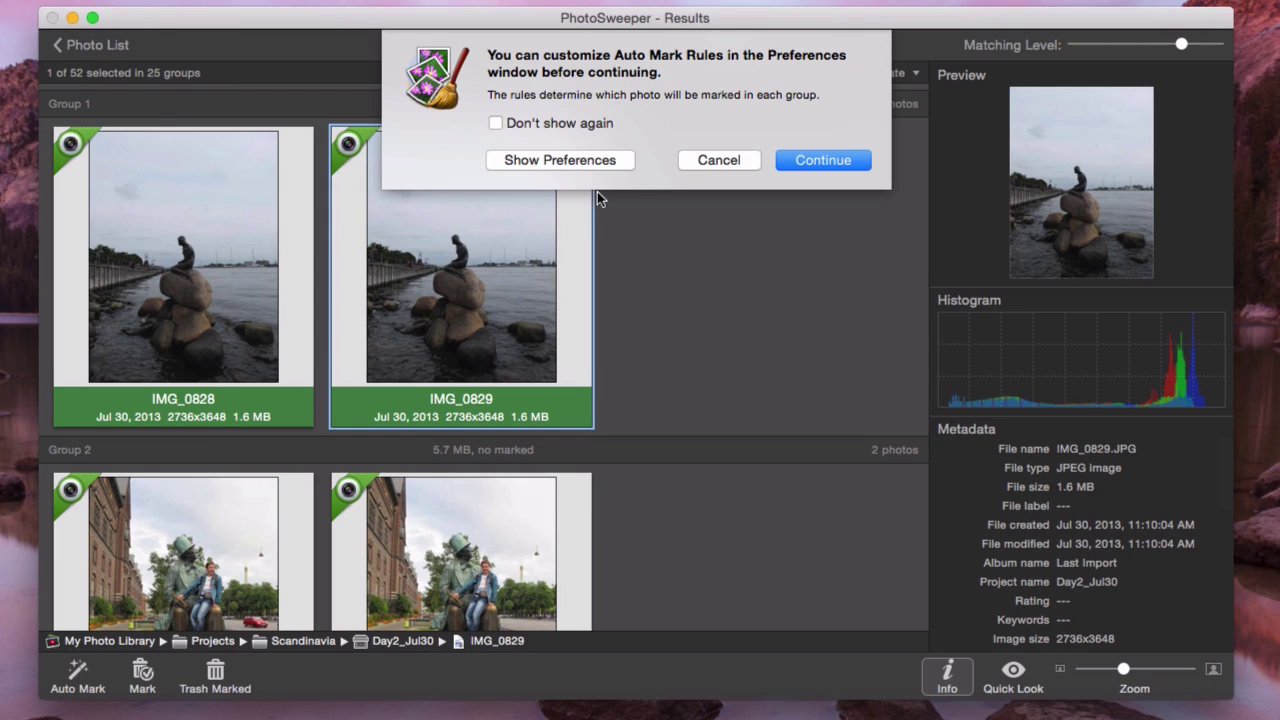
pyautogui.click(563, 163)
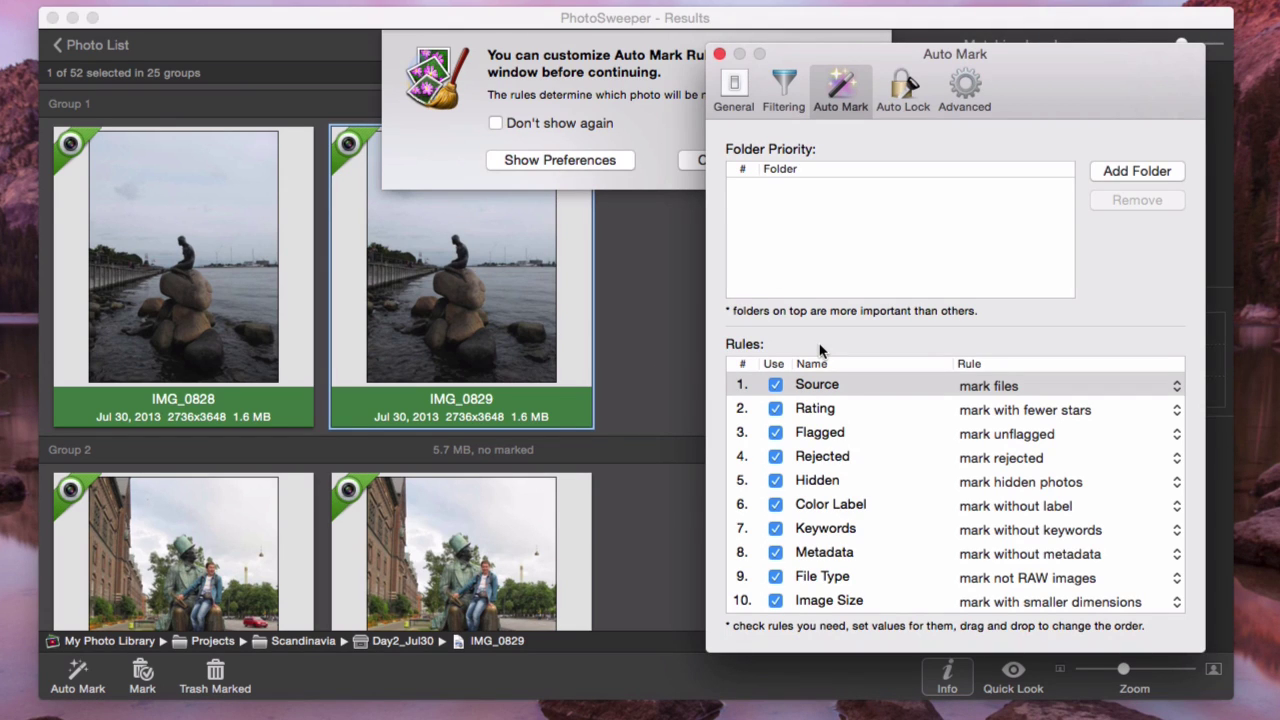
pyautogui.click(720, 54)
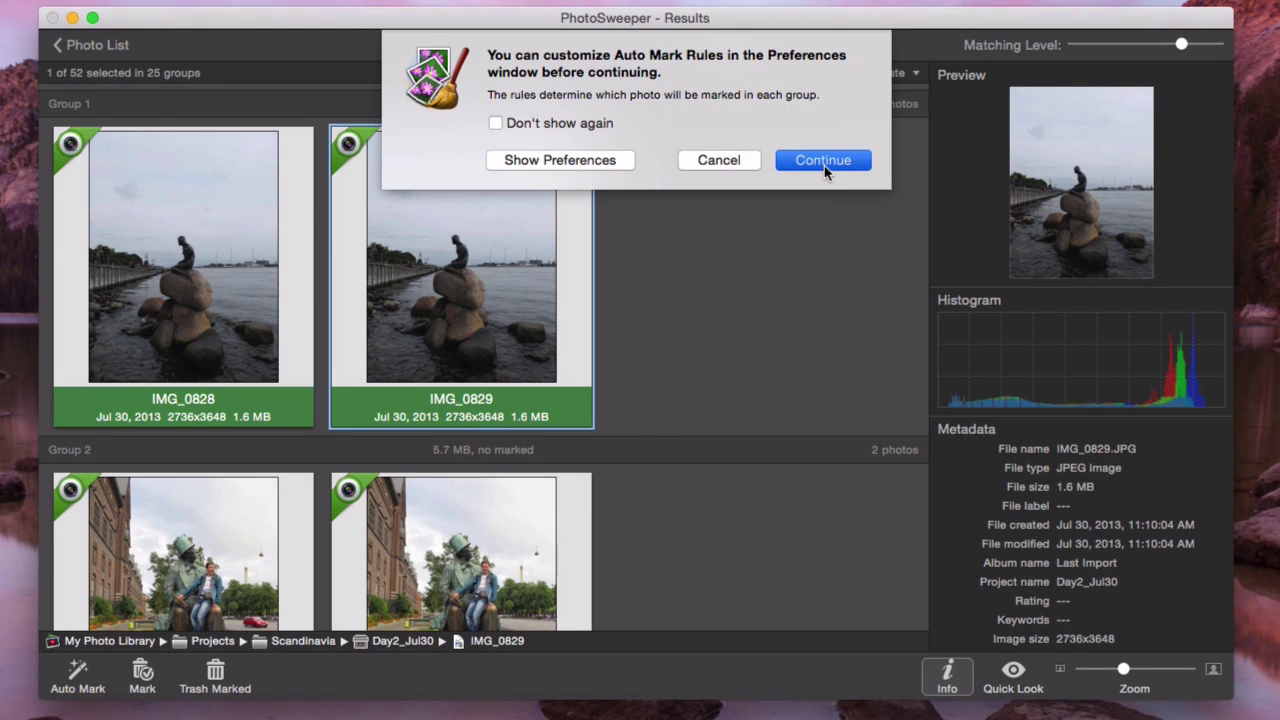
pyautogui.click(823, 161)
# - Review the automatically marked photos across the groups and move all marked photos to the Trash, closing the removal summary
pyautogui.scroll(-7, 822, 264)
pyautogui.scroll(-10, 822, 264)
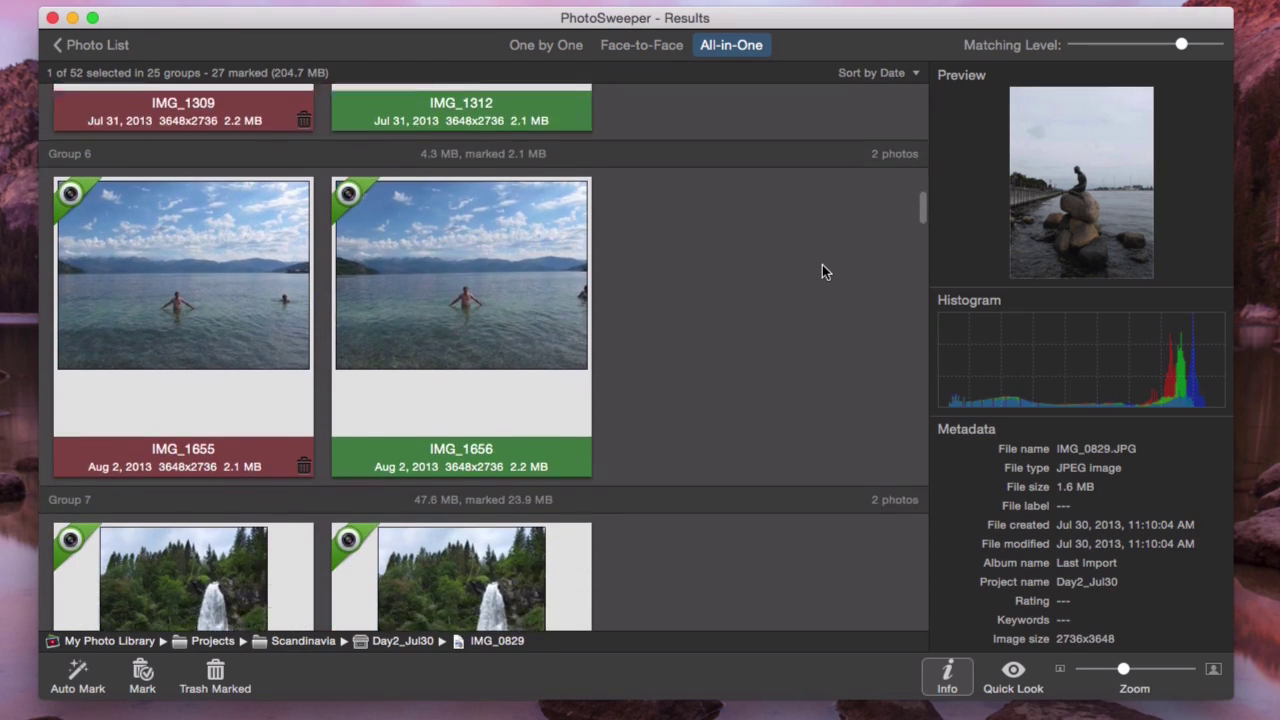
pyautogui.scroll(-5, 822, 264)
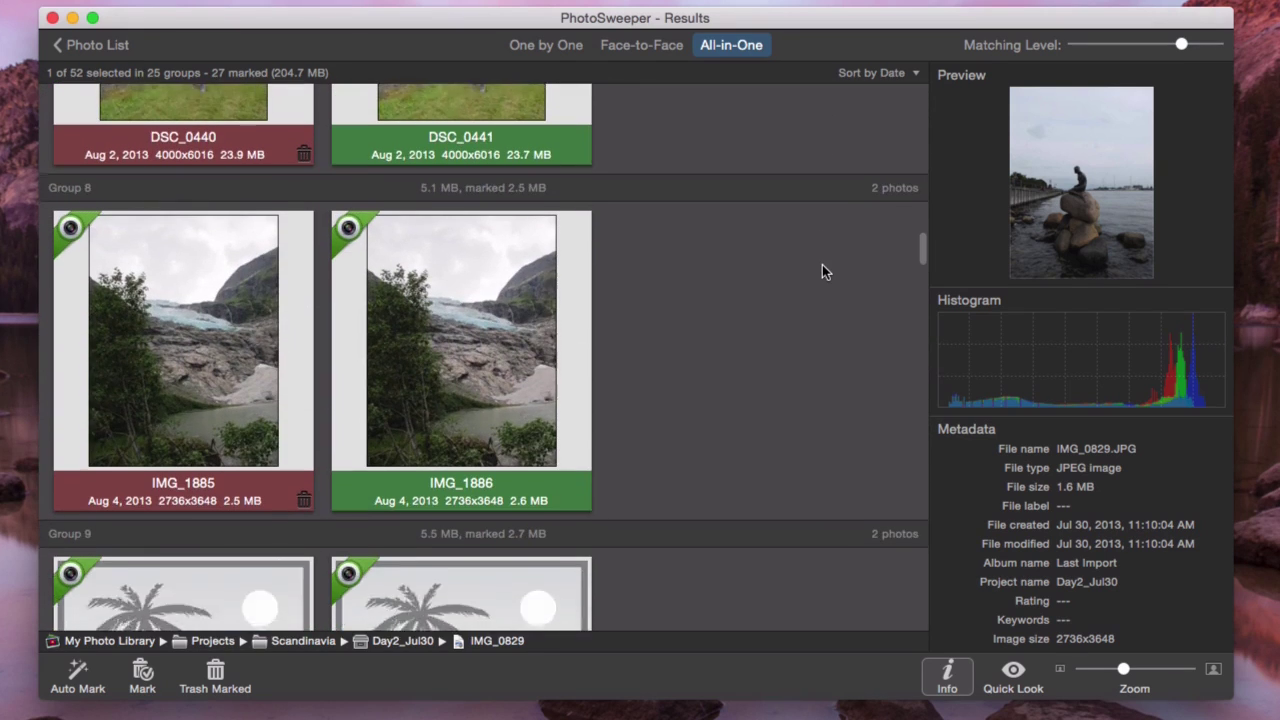
pyautogui.scroll(-3, 822, 264)
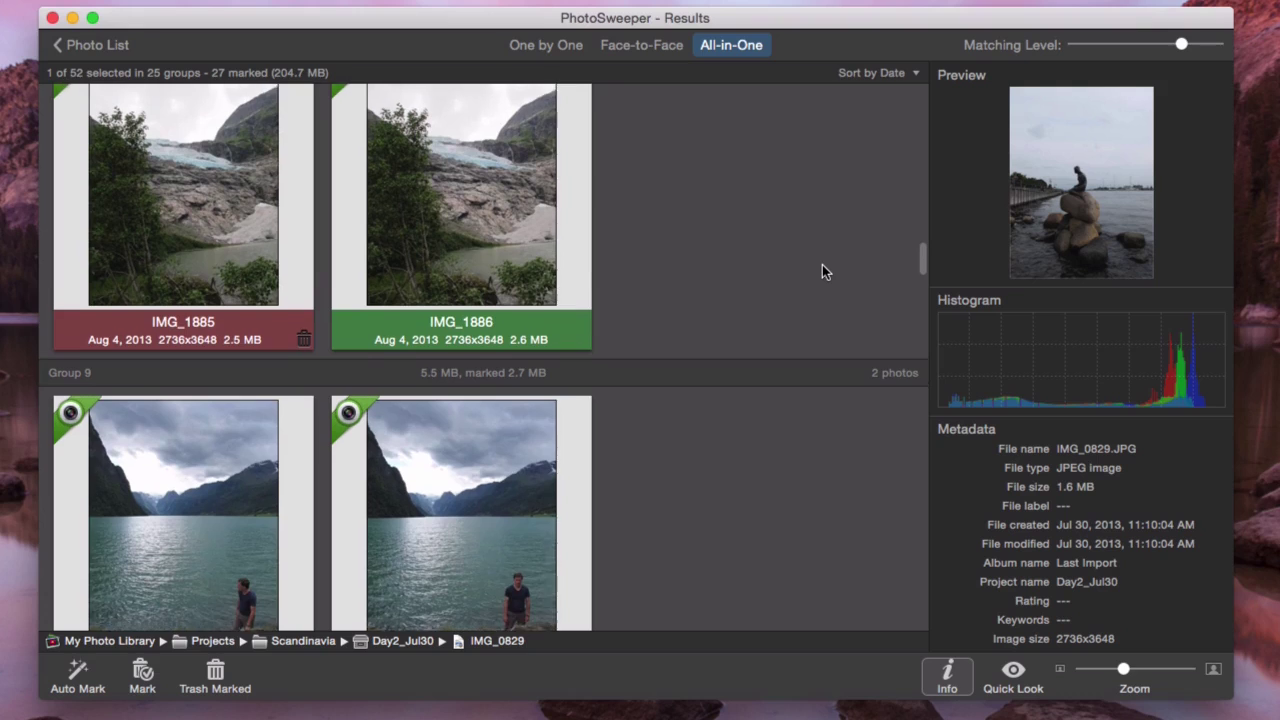
pyautogui.scroll(1, 822, 264)
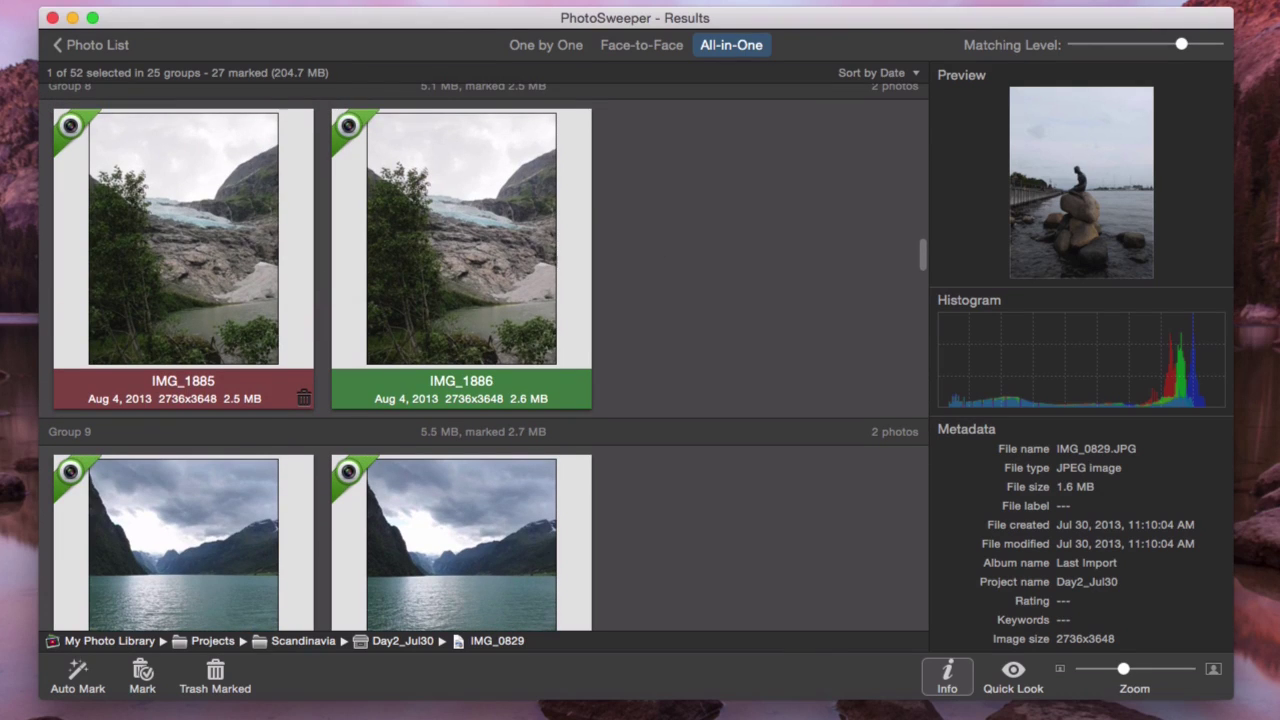
pyautogui.click(229, 677)
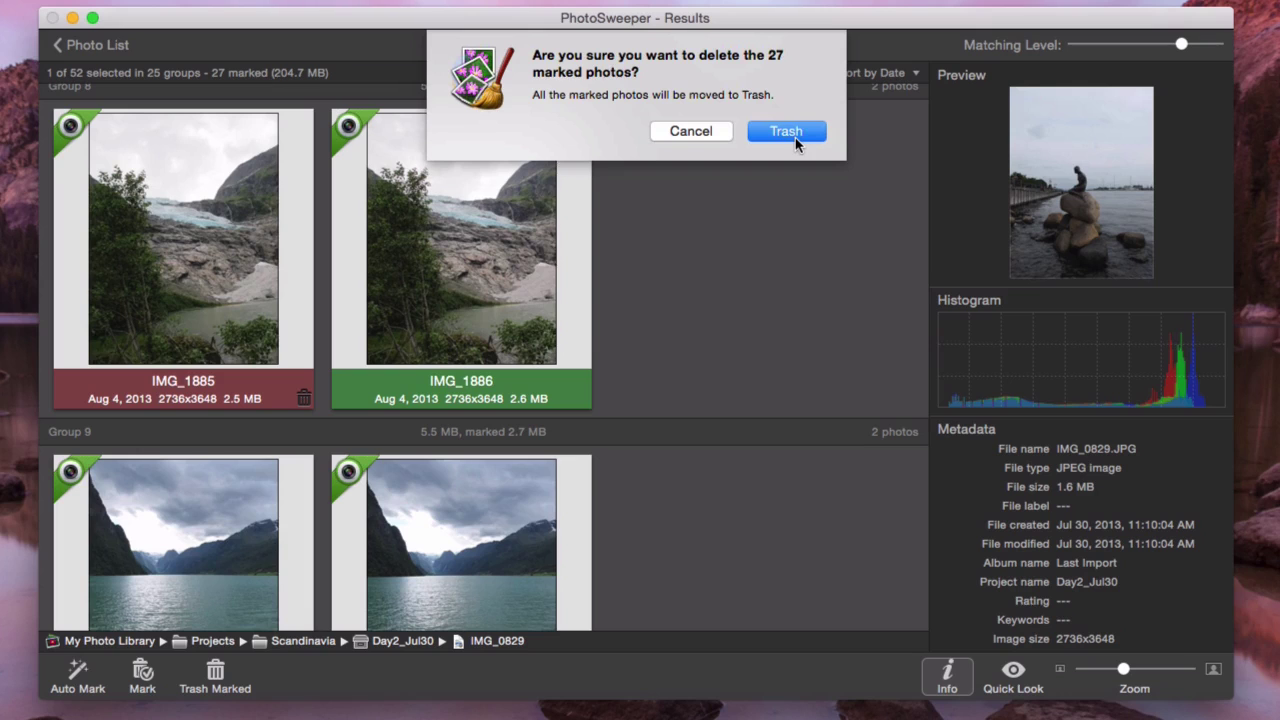
pyautogui.click(790, 134)
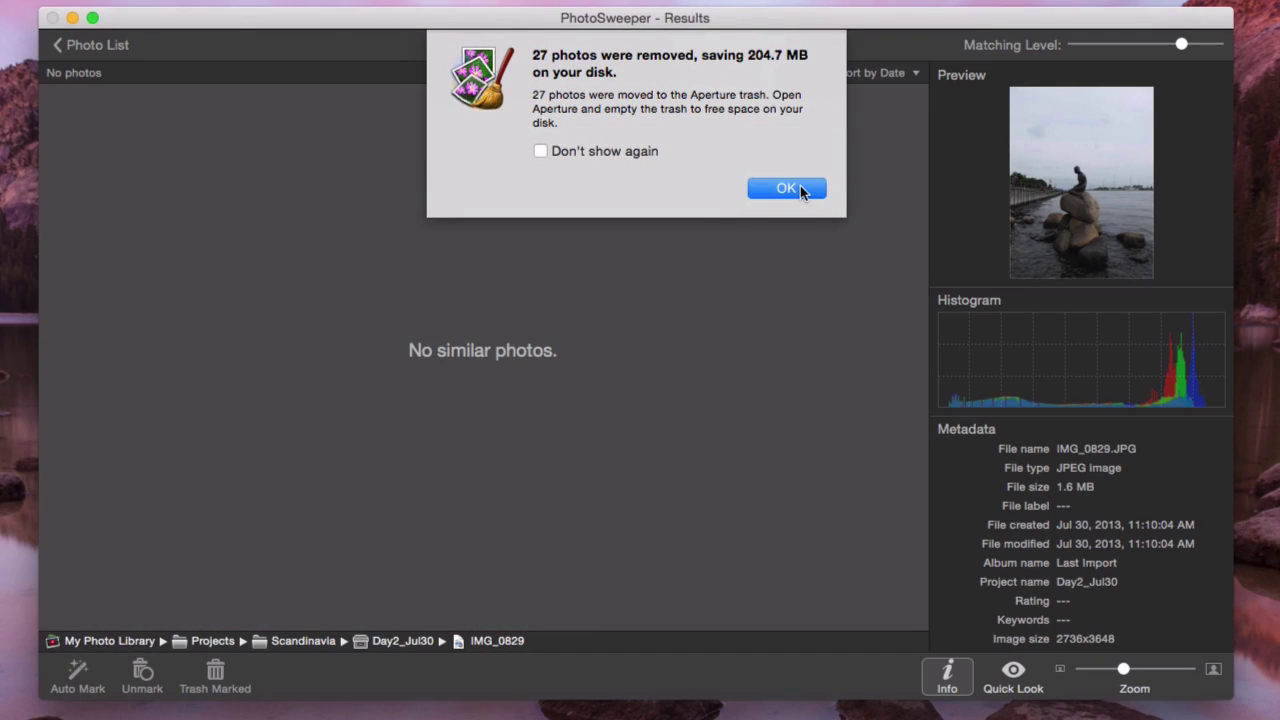
pyautogui.click(800, 189)
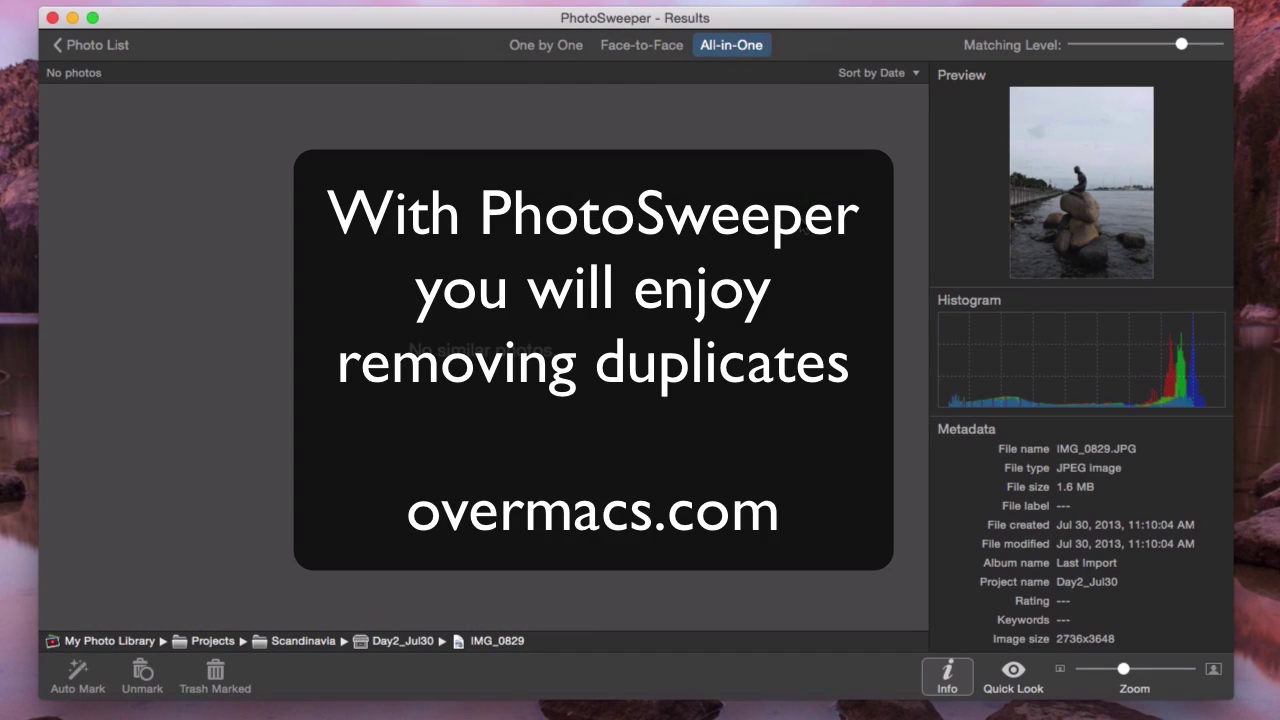